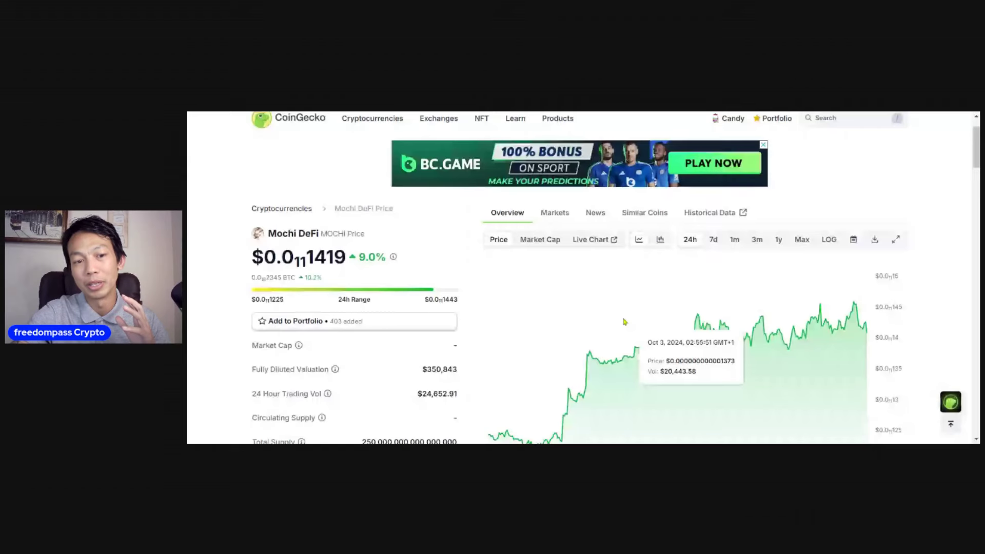
{"action": "scroll", "coordinate": [624, 322], "scroll_direction": "down", "scroll_amount": 1}
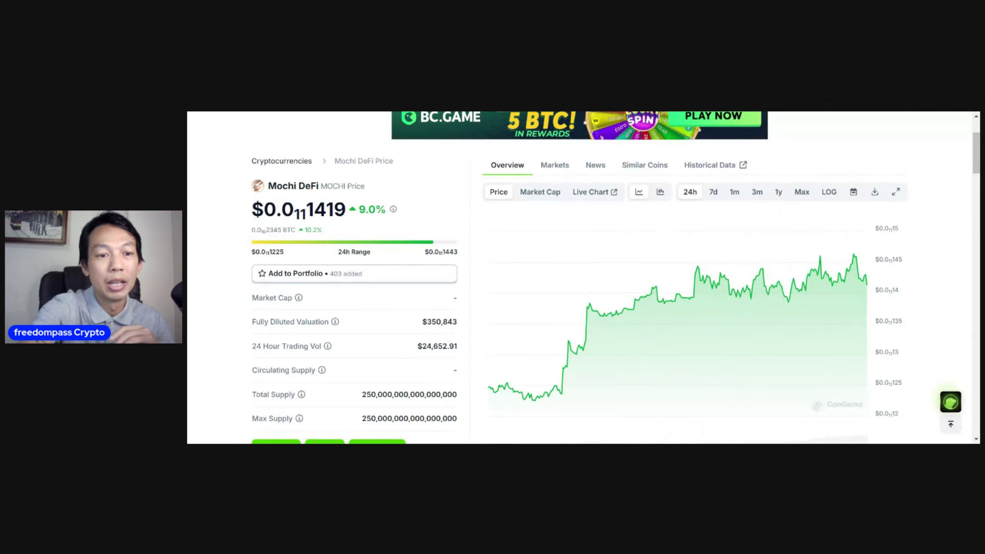
{"action": "scroll", "coordinate": [852, 210], "scroll_direction": "up", "scroll_amount": 2}
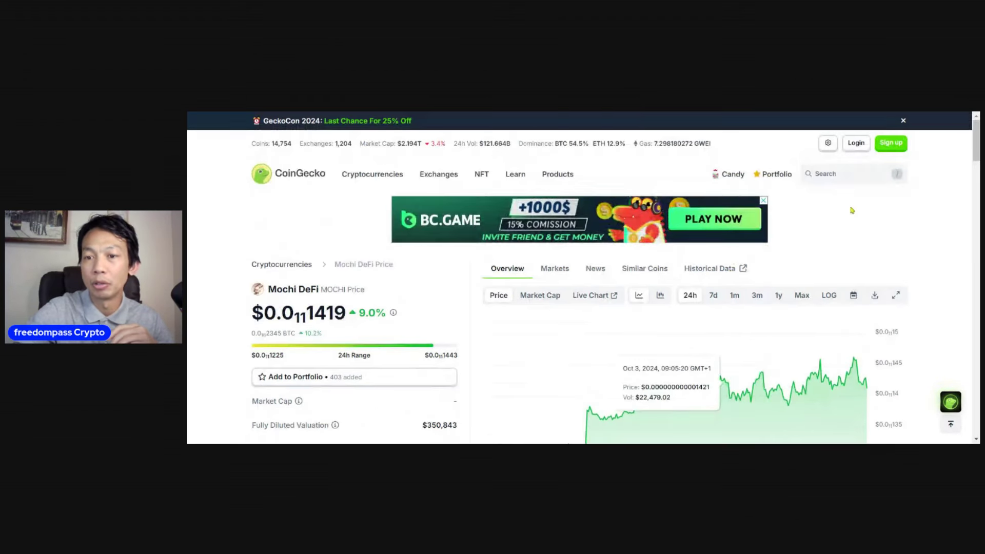
{"action": "left_click", "coordinate": [820, 173]}
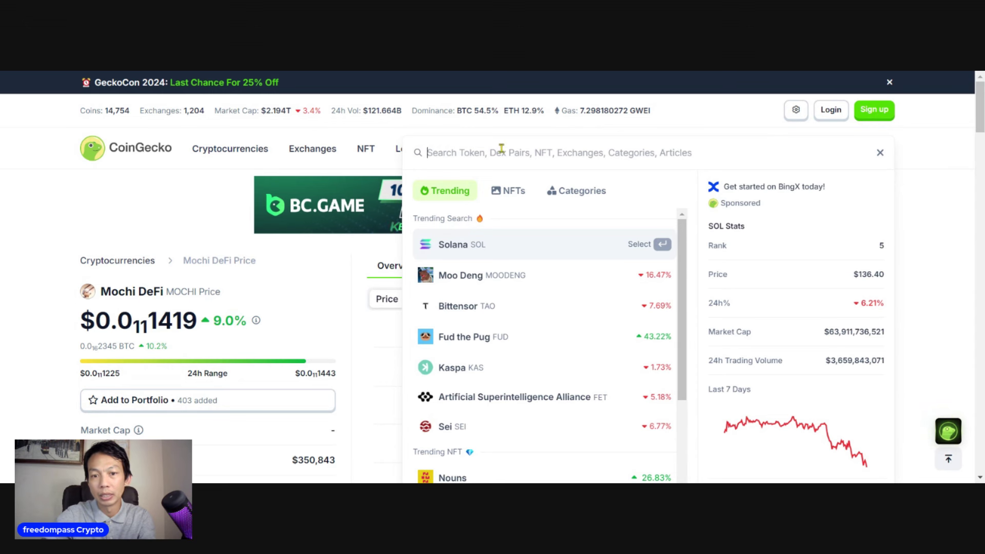
{"action": "type", "text": "moc"}
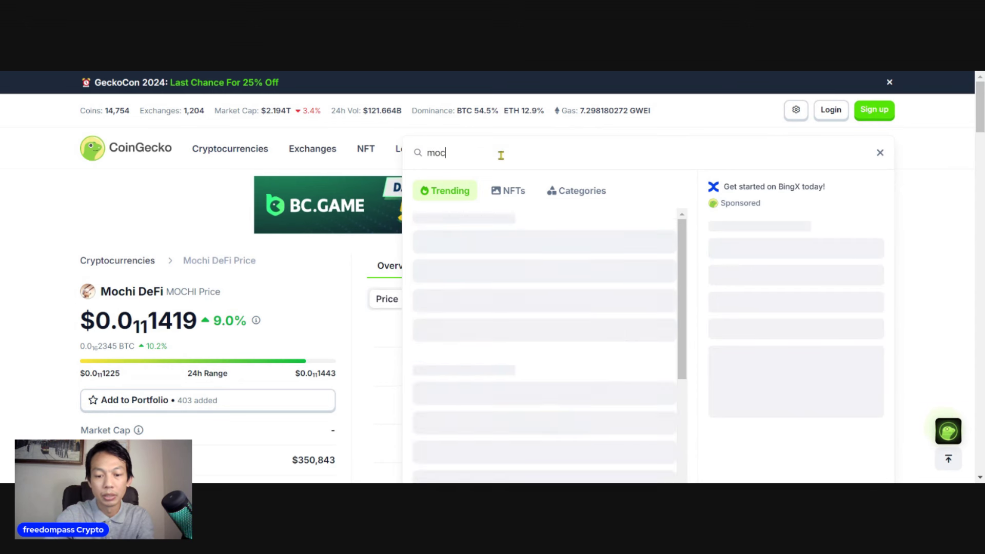
{"action": "type", "text": "hi"}
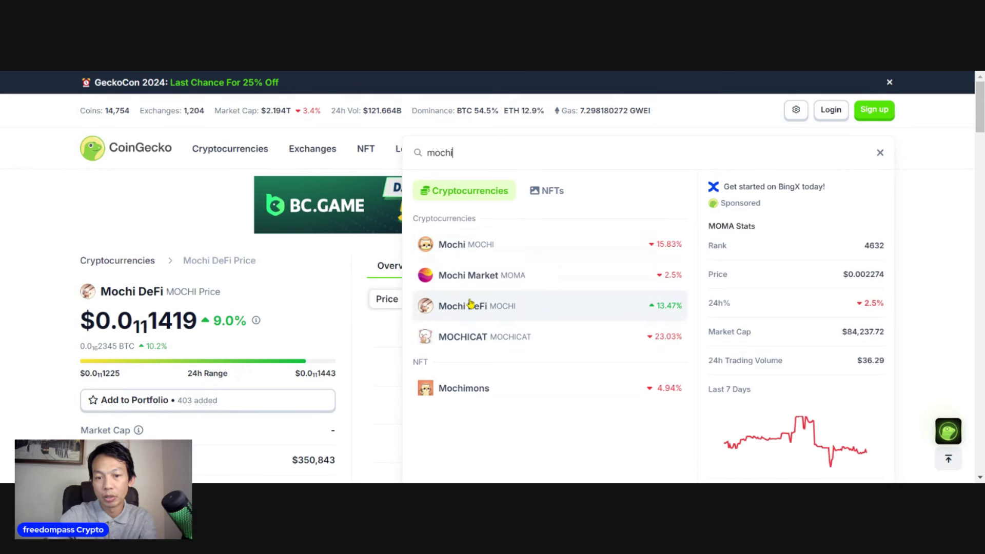
{"action": "mouse_move", "coordinate": [570, 327]}
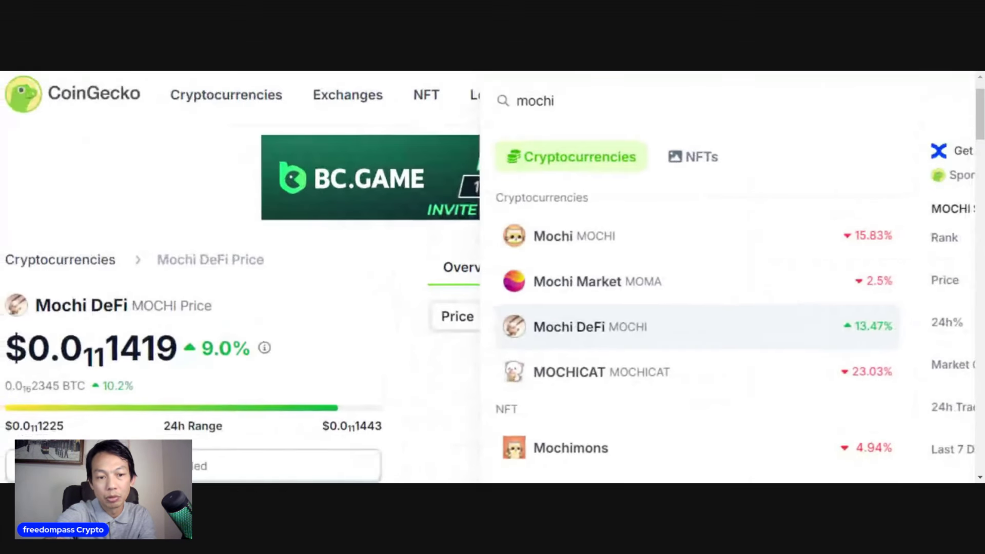
{"action": "left_click", "coordinate": [433, 333]}
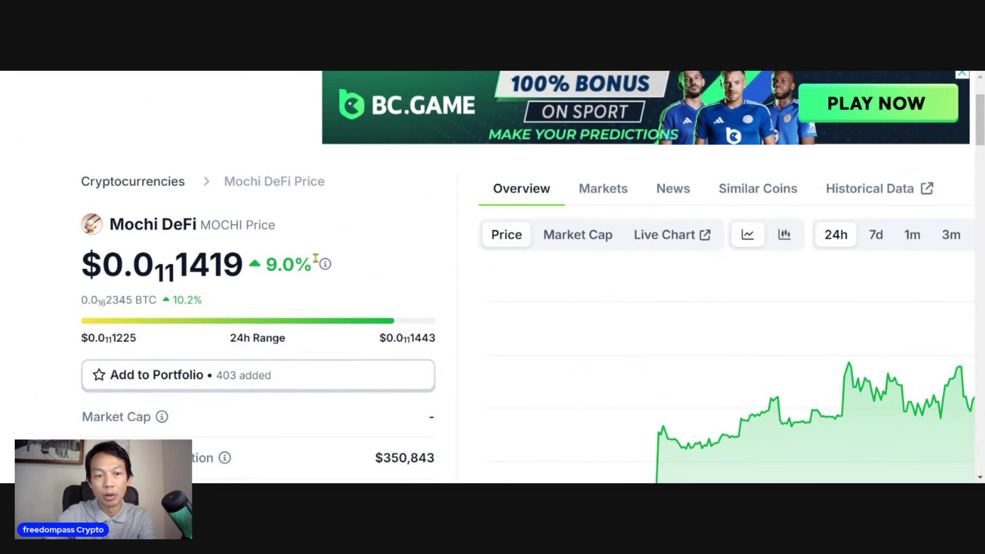
{"action": "scroll", "coordinate": [392, 268], "scroll_direction": "down", "scroll_amount": 2}
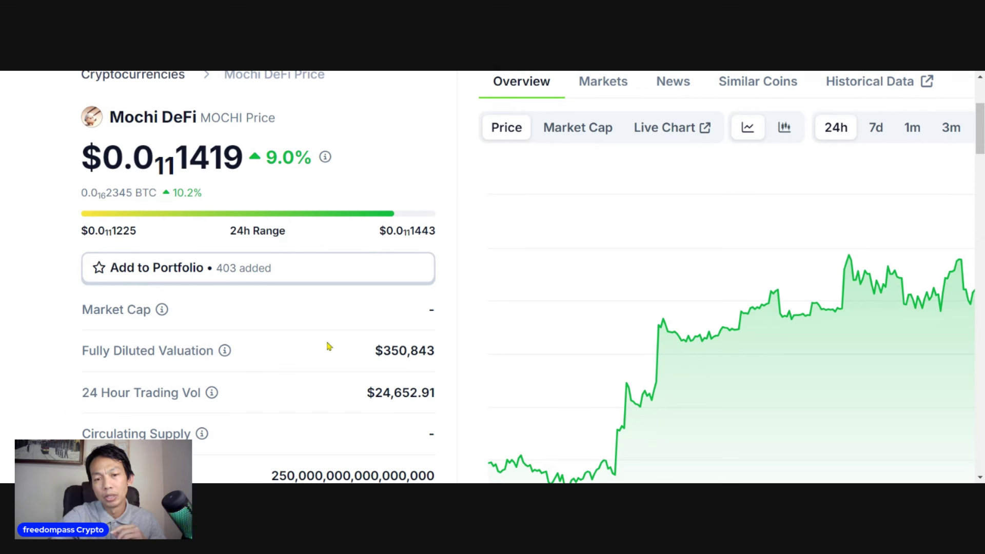
{"action": "scroll", "coordinate": [293, 320], "scroll_direction": "down", "scroll_amount": 2}
{"action": "scroll", "coordinate": [244, 270], "scroll_direction": "up", "scroll_amount": 2}
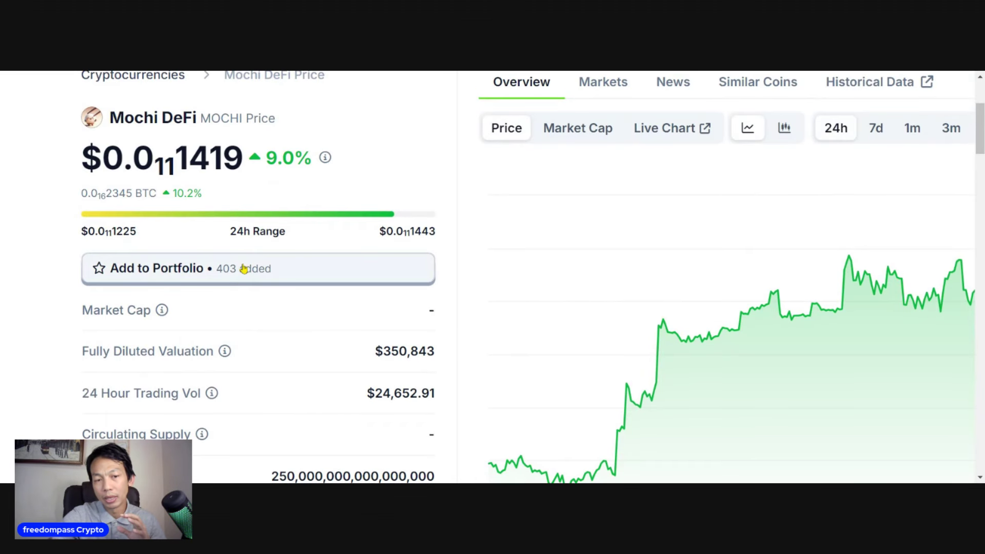
{"action": "scroll", "coordinate": [242, 268], "scroll_direction": "down", "scroll_amount": 2}
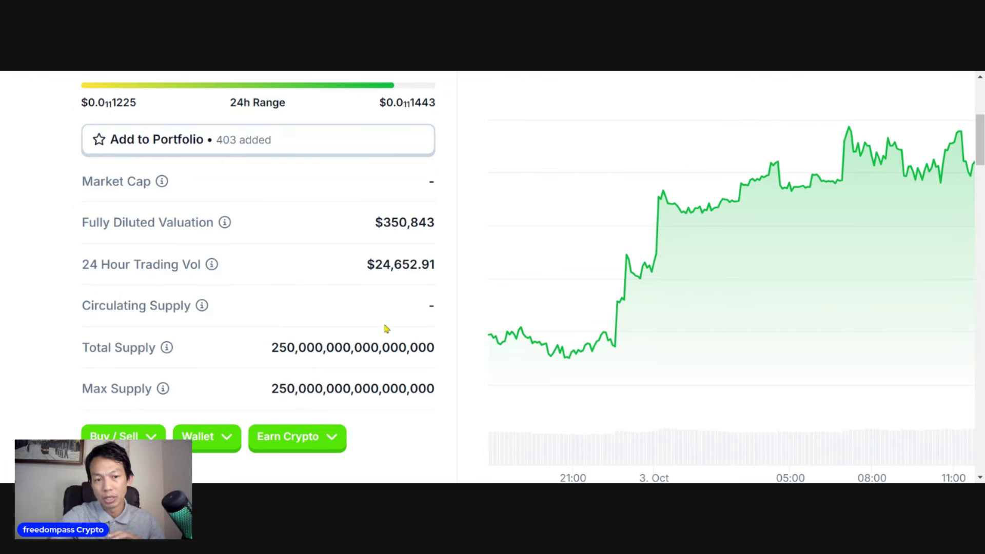
{"action": "scroll", "coordinate": [273, 289], "scroll_direction": "down", "scroll_amount": 2}
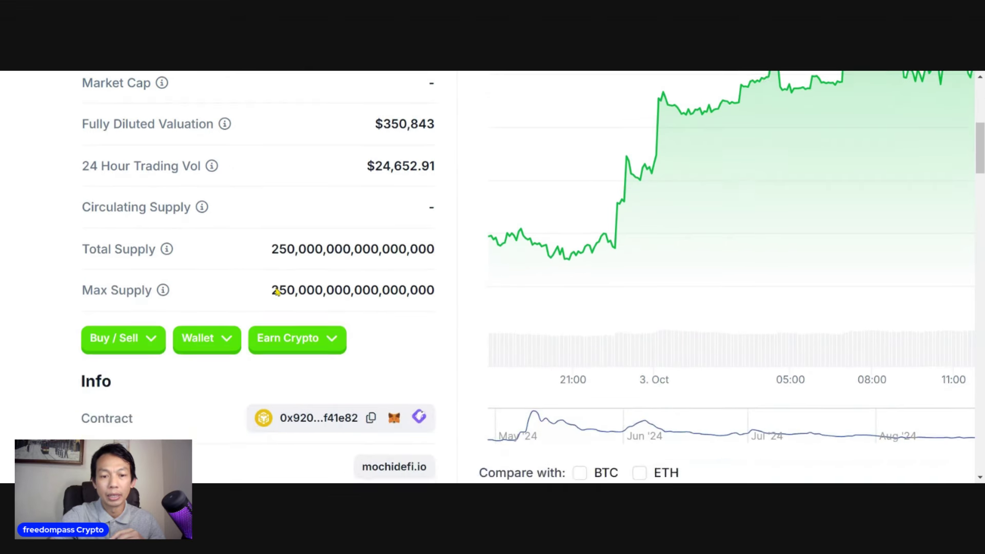
{"action": "scroll", "coordinate": [276, 291], "scroll_direction": "down", "scroll_amount": 2}
{"action": "scroll", "coordinate": [277, 289], "scroll_direction": "down", "scroll_amount": 2}
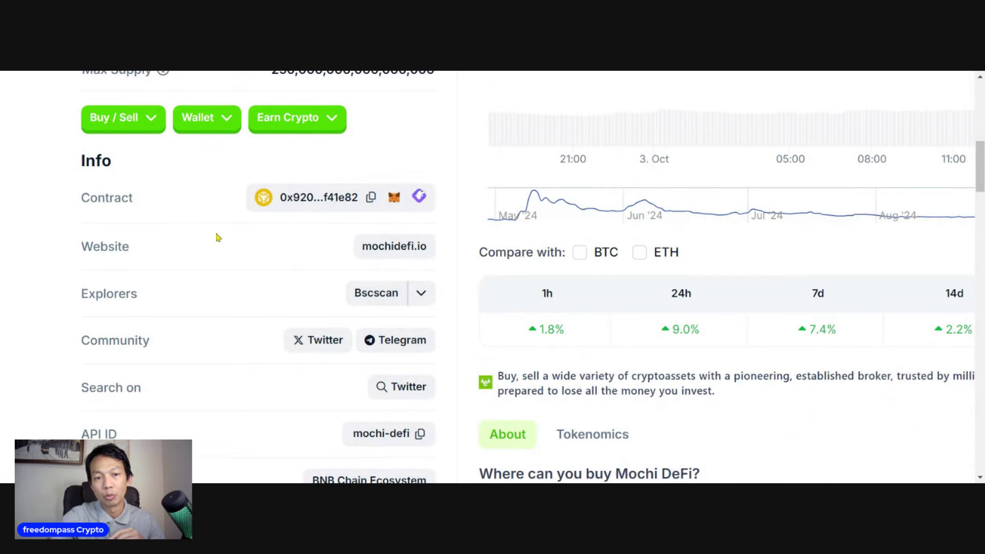
{"action": "scroll", "coordinate": [281, 215], "scroll_direction": "down", "scroll_amount": 1}
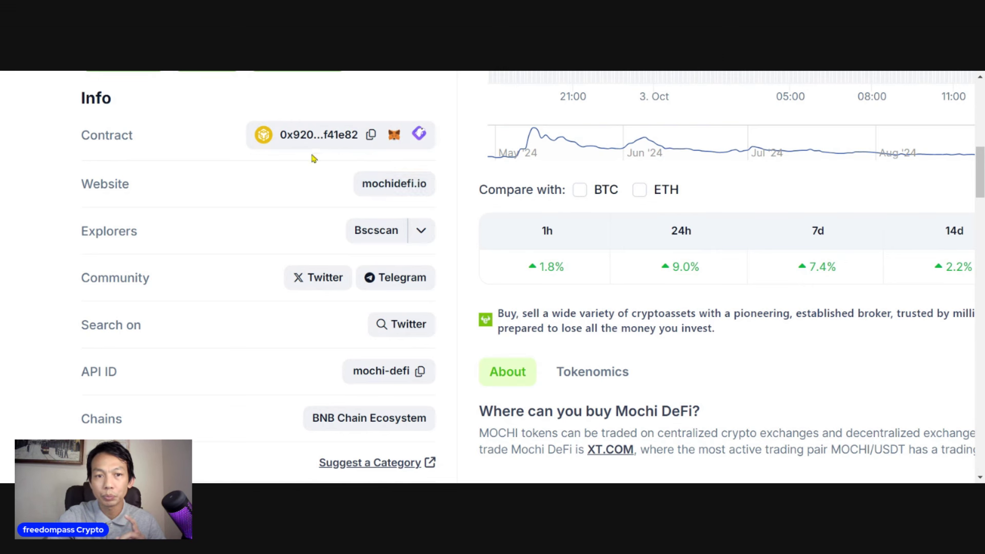
{"action": "scroll", "coordinate": [386, 159], "scroll_direction": "up", "scroll_amount": 1}
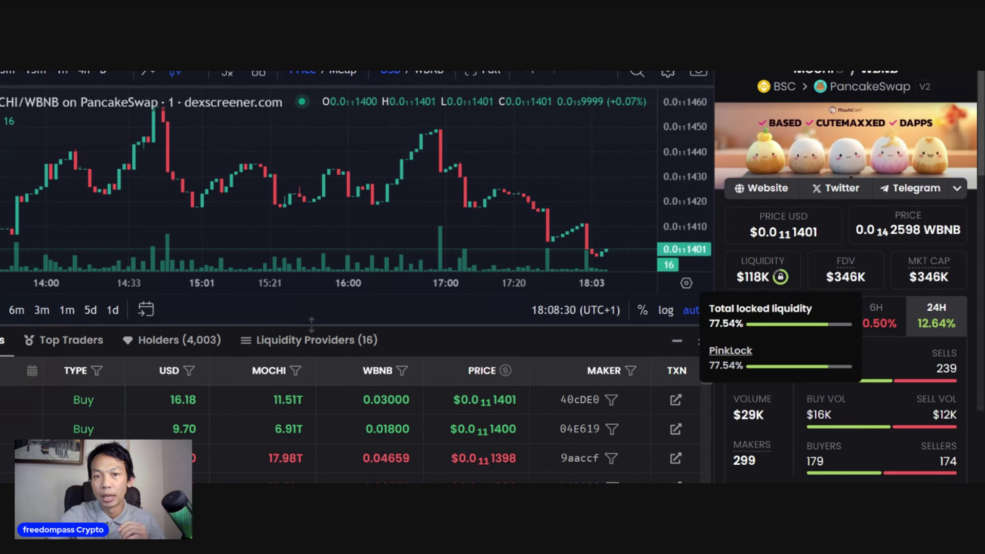
{"action": "scroll", "coordinate": [865, 223], "scroll_direction": "down", "scroll_amount": 5}
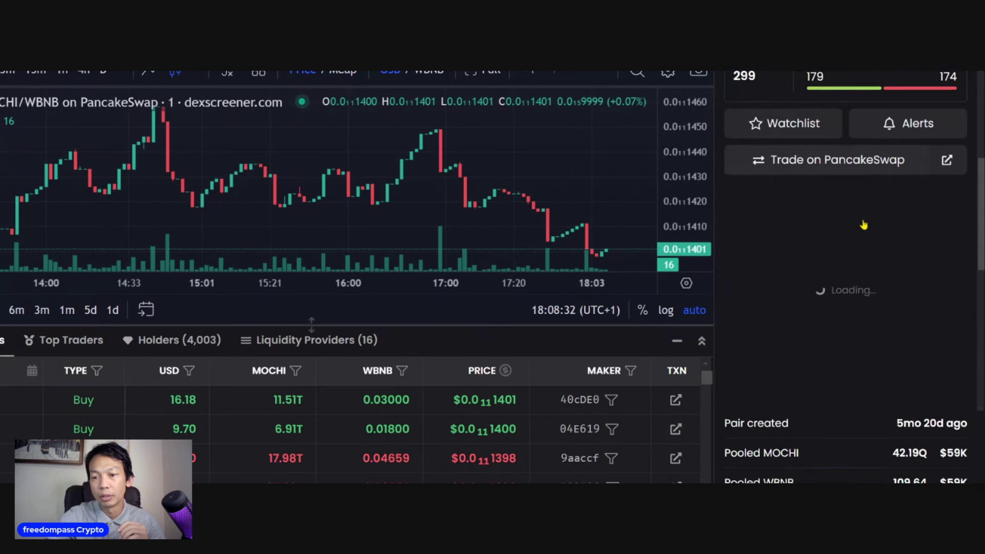
{"action": "scroll", "coordinate": [864, 221], "scroll_direction": "down", "scroll_amount": 3}
{"action": "scroll", "coordinate": [863, 222], "scroll_direction": "down", "scroll_amount": 1}
{"action": "scroll", "coordinate": [885, 219], "scroll_direction": "down", "scroll_amount": 3}
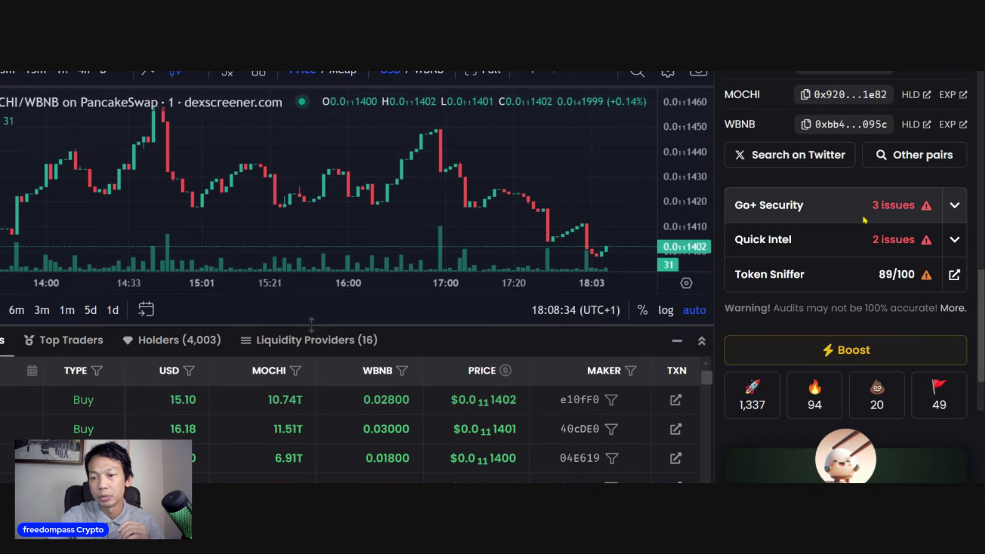
Expand the MOCHI/WBNB Go+ Security checks to see the 4% tax, whitelist and renounced ownership.
{"action": "left_click", "coordinate": [954, 207]}
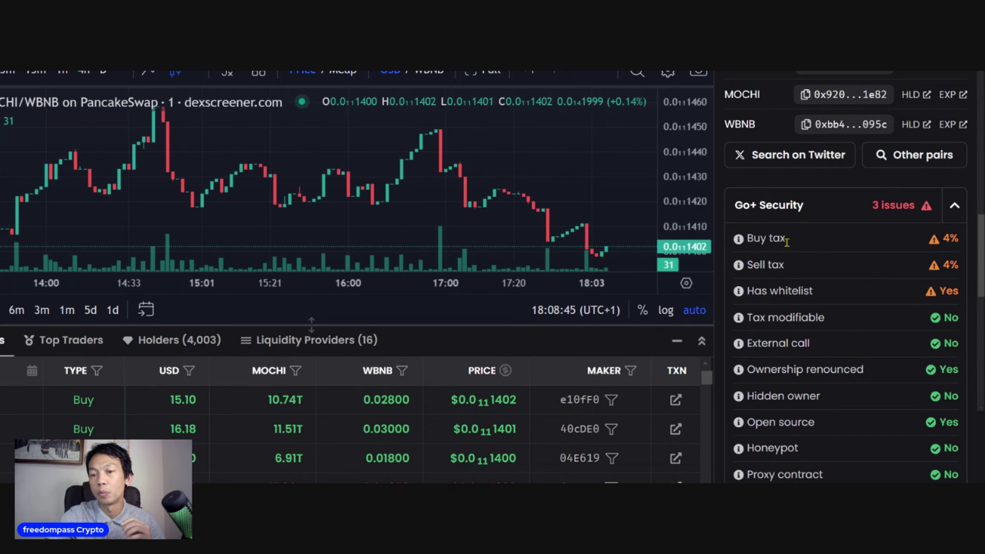
{"action": "scroll", "coordinate": [793, 244], "scroll_direction": "down", "scroll_amount": 3}
{"action": "scroll", "coordinate": [795, 246], "scroll_direction": "down", "scroll_amount": 1}
{"action": "scroll", "coordinate": [797, 250], "scroll_direction": "down", "scroll_amount": 3}
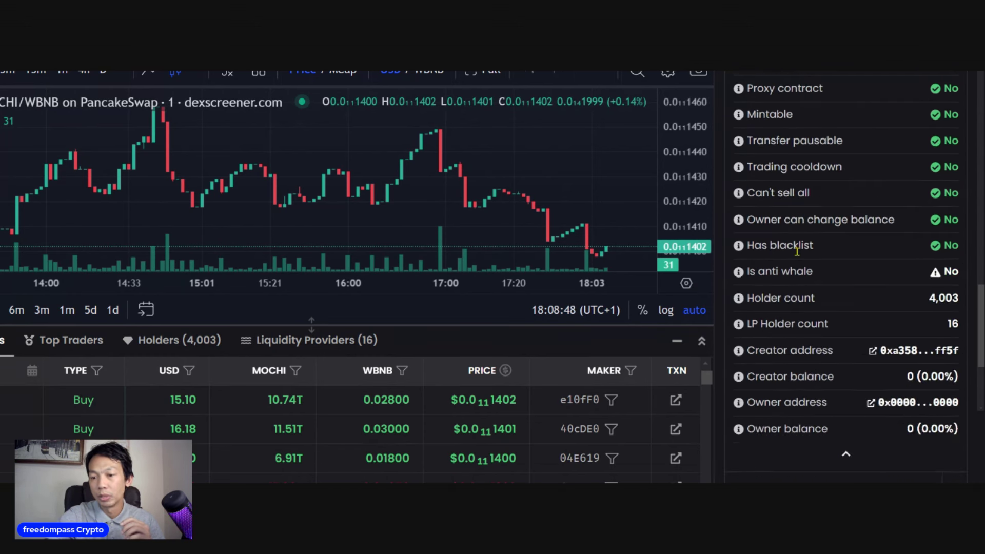
{"action": "scroll", "coordinate": [801, 252], "scroll_direction": "down", "scroll_amount": 1}
{"action": "scroll", "coordinate": [797, 257], "scroll_direction": "down", "scroll_amount": 2}
{"action": "scroll", "coordinate": [793, 264], "scroll_direction": "down", "scroll_amount": 1}
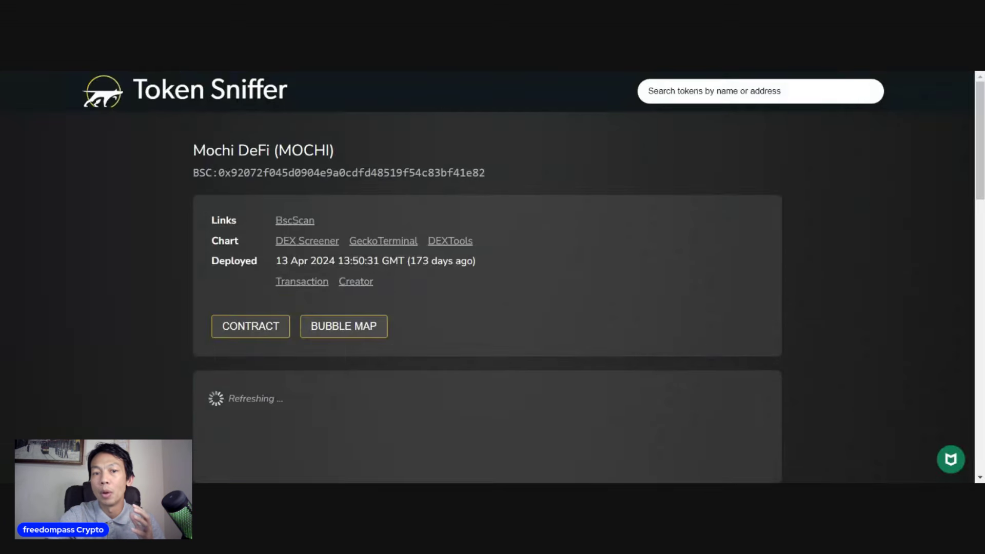
{"action": "scroll", "coordinate": [494, 181], "scroll_direction": "down", "scroll_amount": 3}
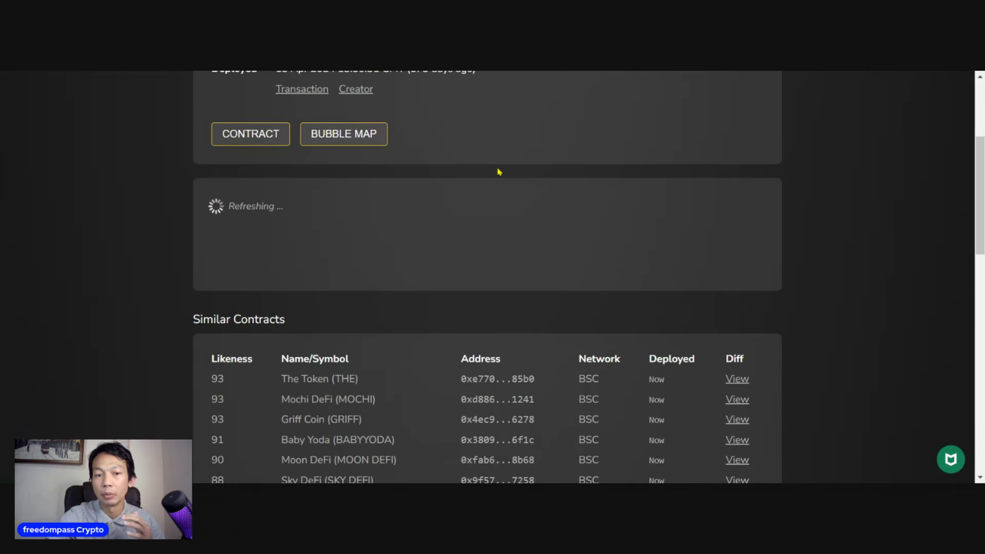
{"action": "scroll", "coordinate": [497, 170], "scroll_direction": "up", "scroll_amount": 2}
{"action": "scroll", "coordinate": [498, 170], "scroll_direction": "up", "scroll_amount": 1}
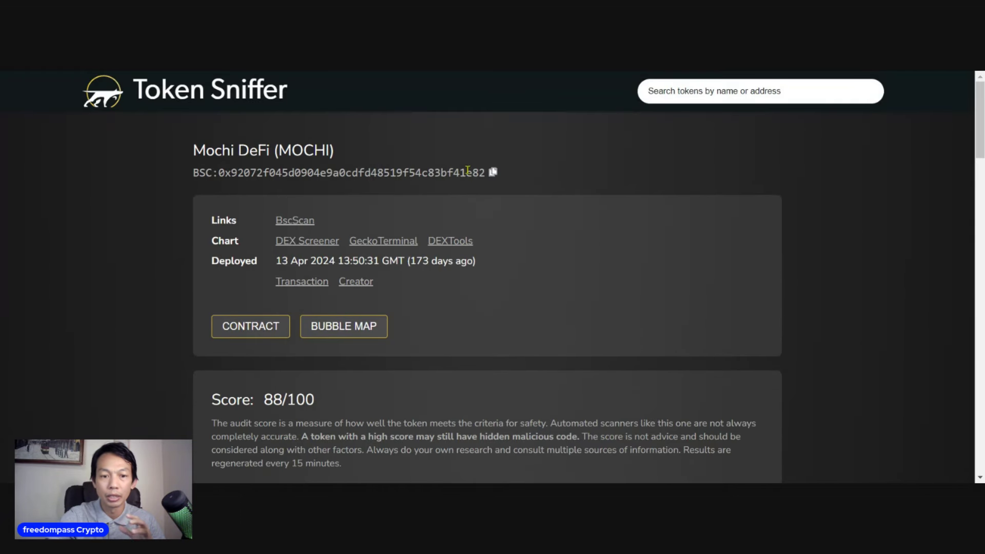
{"action": "scroll", "coordinate": [467, 171], "scroll_direction": "down", "scroll_amount": 3}
{"action": "scroll", "coordinate": [490, 181], "scroll_direction": "down", "scroll_amount": 2}
{"action": "scroll", "coordinate": [490, 181], "scroll_direction": "up", "scroll_amount": 2}
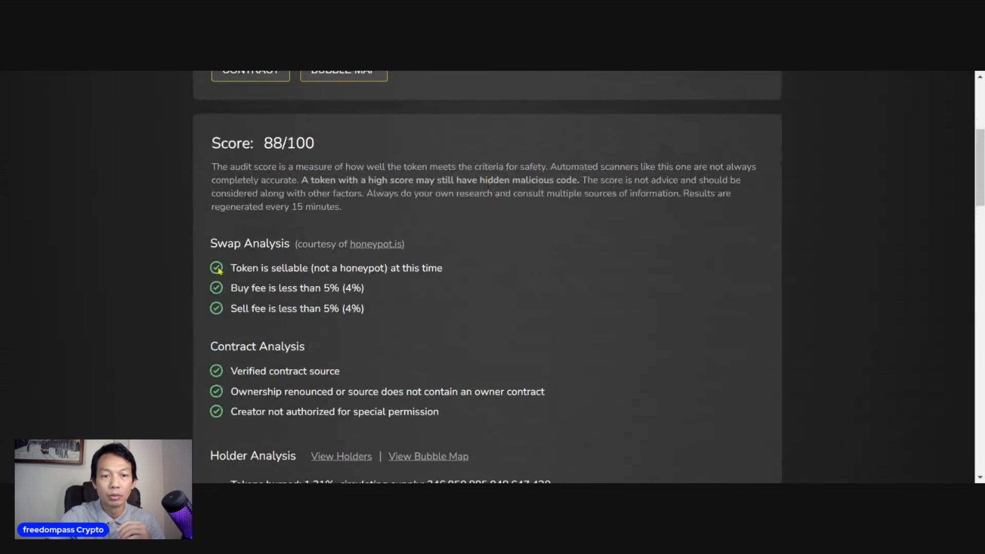
{"action": "scroll", "coordinate": [462, 281], "scroll_direction": "down", "scroll_amount": 1}
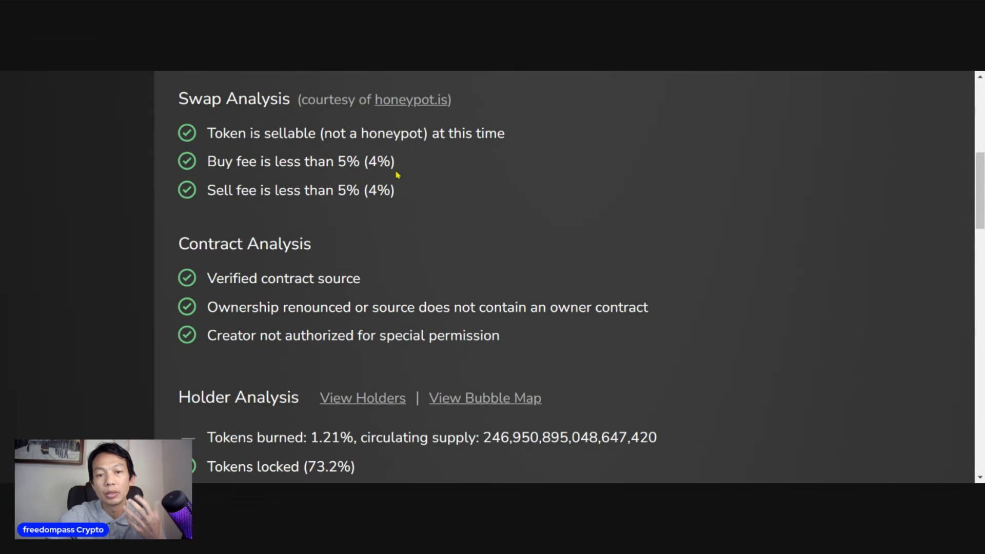
{"action": "scroll", "coordinate": [420, 222], "scroll_direction": "down", "scroll_amount": 1}
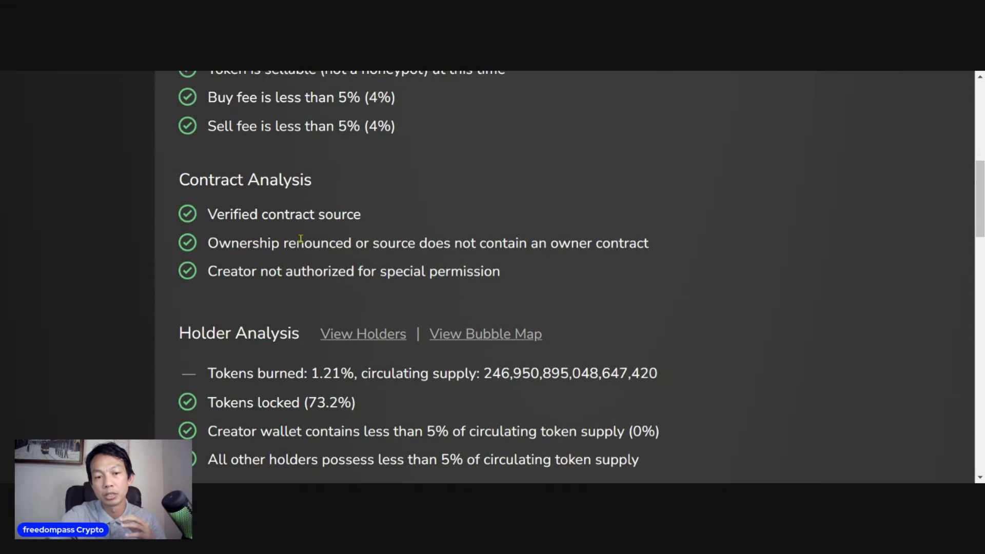
{"action": "scroll", "coordinate": [361, 243], "scroll_direction": "down", "scroll_amount": 2}
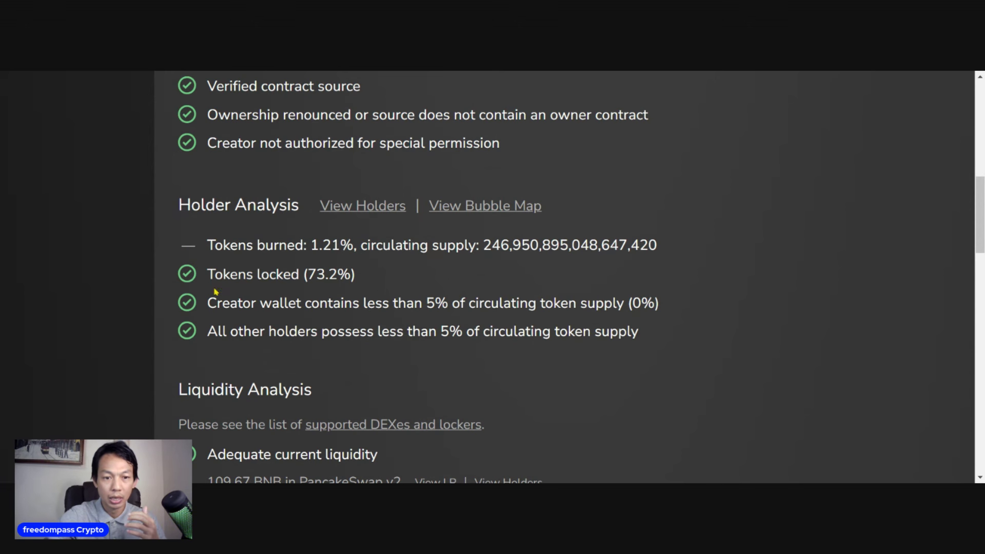
{"action": "scroll", "coordinate": [341, 275], "scroll_direction": "down", "scroll_amount": 1}
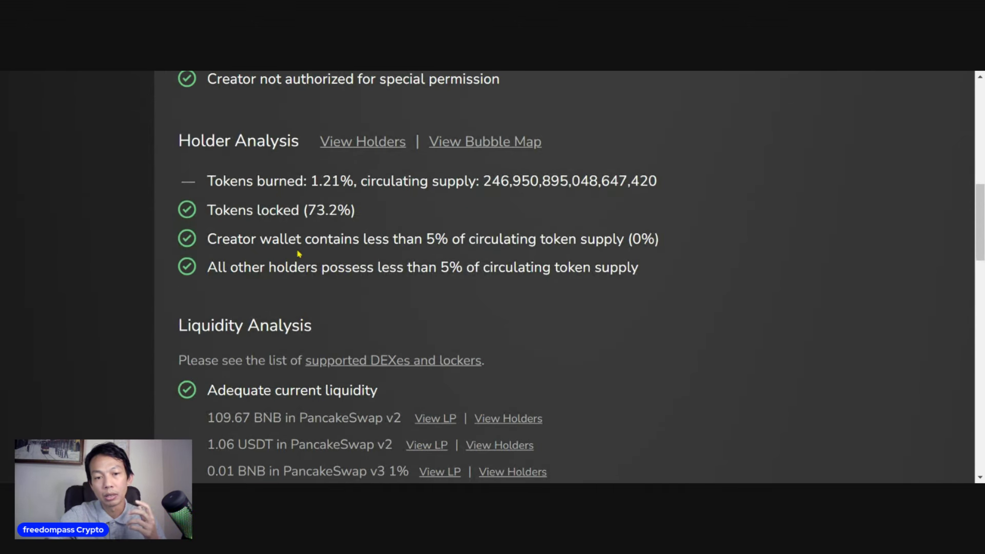
{"action": "scroll", "coordinate": [464, 257], "scroll_direction": "down", "scroll_amount": 2}
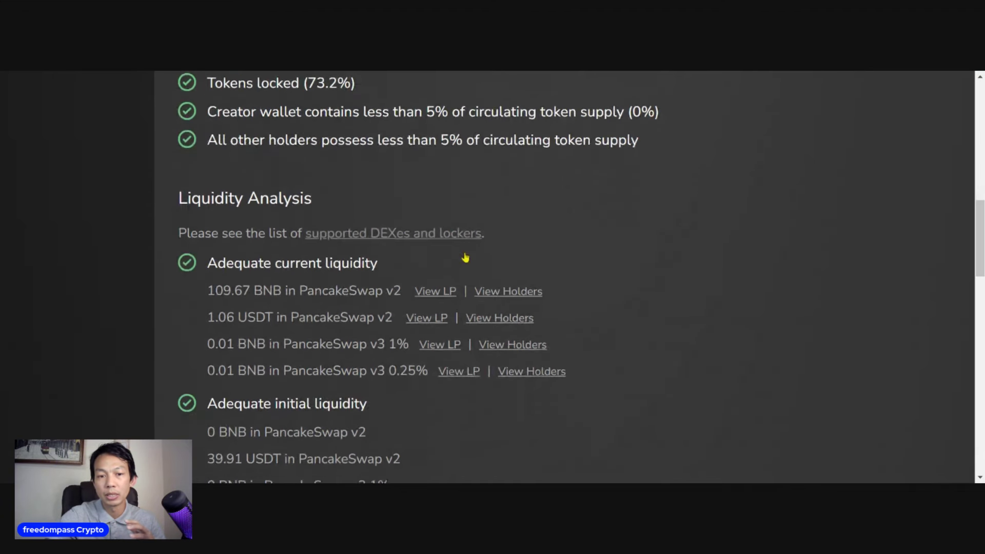
{"action": "scroll", "coordinate": [577, 223], "scroll_direction": "down", "scroll_amount": 1}
{"action": "scroll", "coordinate": [601, 221], "scroll_direction": "down", "scroll_amount": 1}
{"action": "scroll", "coordinate": [682, 208], "scroll_direction": "down", "scroll_amount": 1}
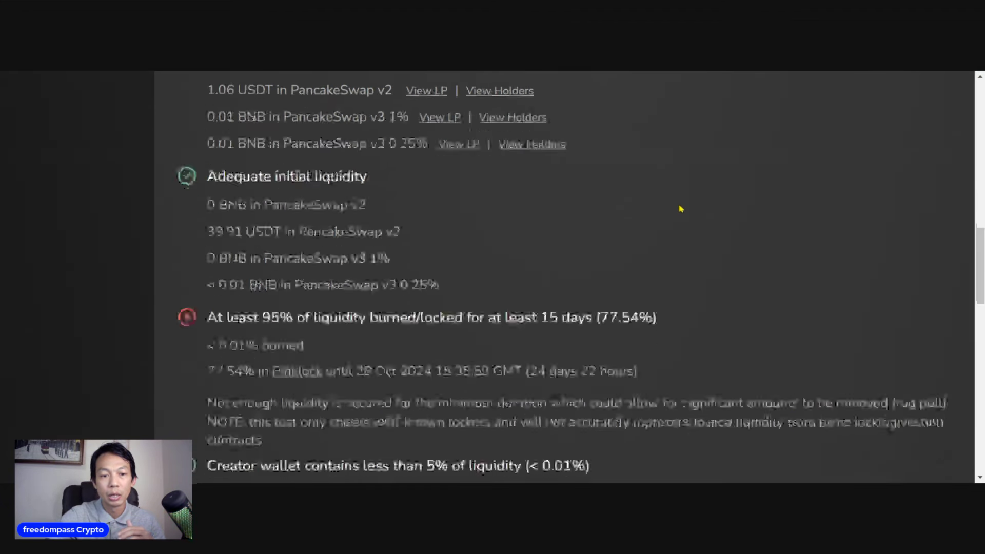
{"action": "scroll", "coordinate": [682, 213], "scroll_direction": "down", "scroll_amount": 1}
{"action": "scroll", "coordinate": [682, 211], "scroll_direction": "down", "scroll_amount": 1}
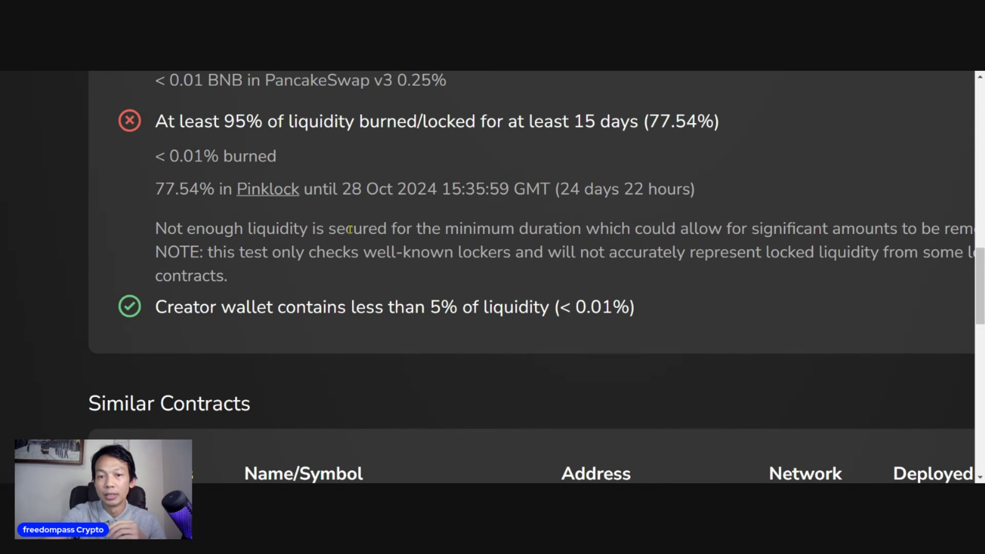
{"action": "scroll", "coordinate": [331, 233], "scroll_direction": "up", "scroll_amount": 1}
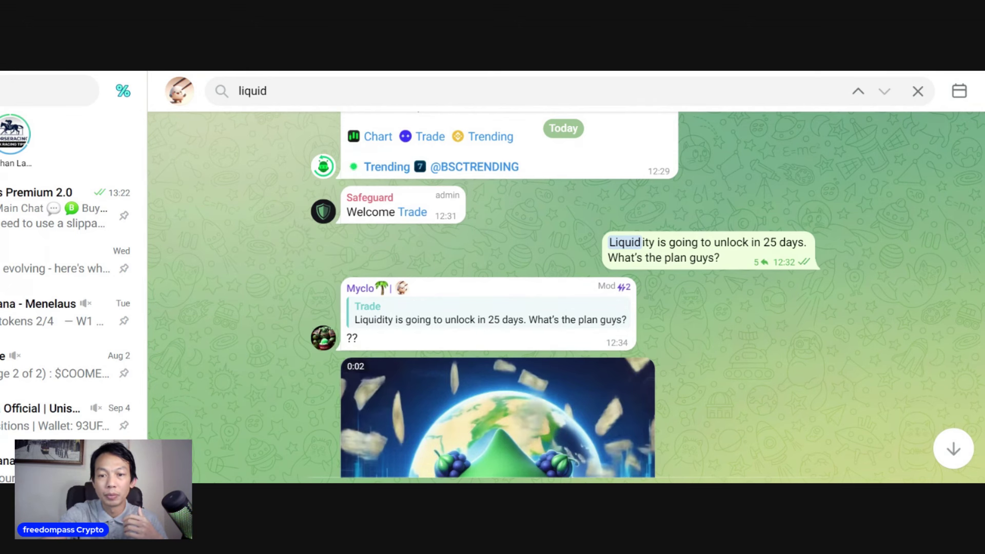
{"action": "scroll", "coordinate": [751, 302], "scroll_direction": "down", "scroll_amount": 2}
{"action": "scroll", "coordinate": [739, 302], "scroll_direction": "down", "scroll_amount": 3}
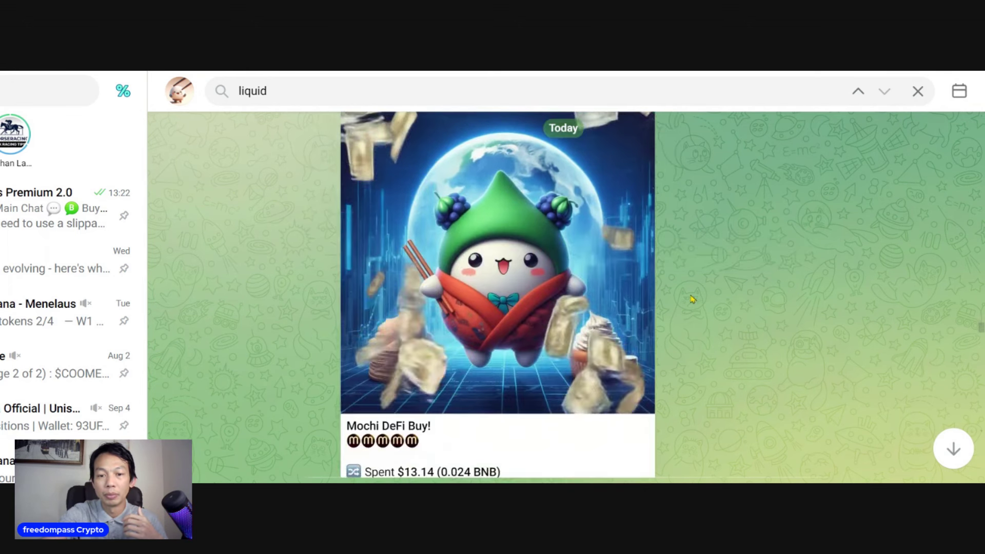
{"action": "scroll", "coordinate": [715, 300], "scroll_direction": "down", "scroll_amount": 1}
{"action": "scroll", "coordinate": [691, 298], "scroll_direction": "down", "scroll_amount": 3}
{"action": "scroll", "coordinate": [691, 299], "scroll_direction": "down", "scroll_amount": 3}
{"action": "scroll", "coordinate": [689, 297], "scroll_direction": "down", "scroll_amount": 3}
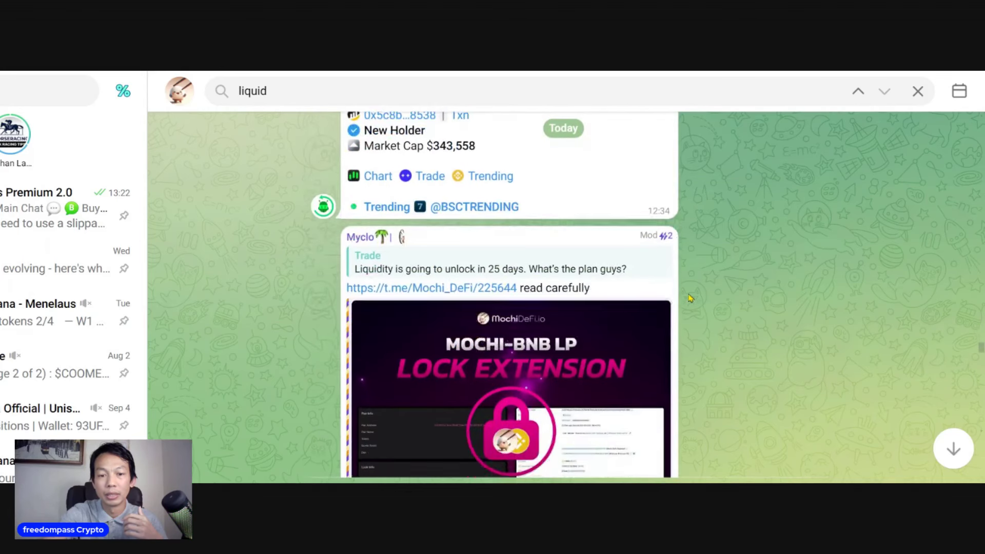
{"action": "scroll", "coordinate": [689, 298], "scroll_direction": "down", "scroll_amount": 1}
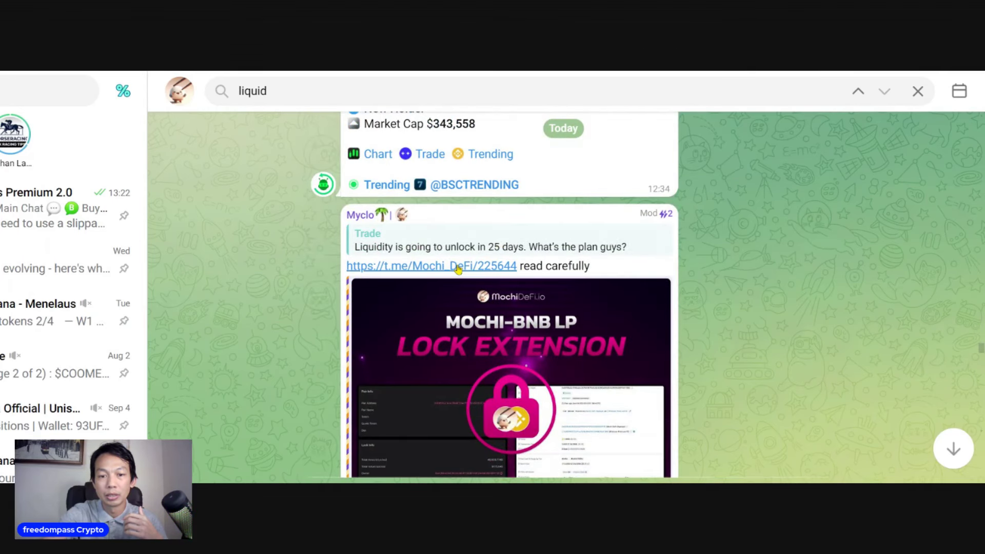
{"action": "scroll", "coordinate": [452, 248], "scroll_direction": "down", "scroll_amount": 5}
{"action": "scroll", "coordinate": [452, 247], "scroll_direction": "up", "scroll_amount": 4}
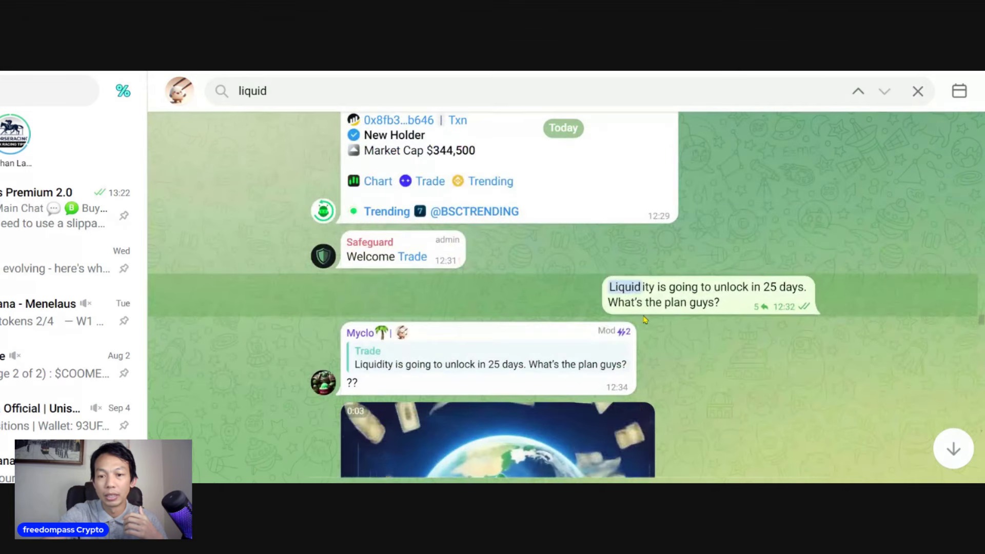
{"action": "scroll", "coordinate": [647, 318], "scroll_direction": "down", "scroll_amount": 3}
{"action": "scroll", "coordinate": [650, 313], "scroll_direction": "down", "scroll_amount": 3}
{"action": "scroll", "coordinate": [650, 314], "scroll_direction": "down", "scroll_amount": 3}
{"action": "scroll", "coordinate": [651, 312], "scroll_direction": "down", "scroll_amount": 2}
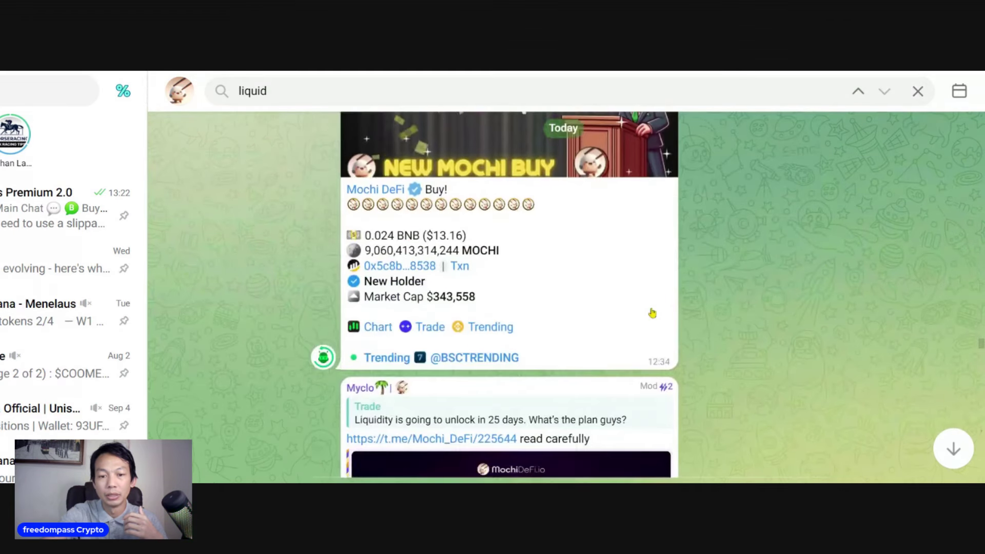
{"action": "scroll", "coordinate": [654, 313], "scroll_direction": "down", "scroll_amount": 2}
{"action": "scroll", "coordinate": [632, 313], "scroll_direction": "down", "scroll_amount": 1}
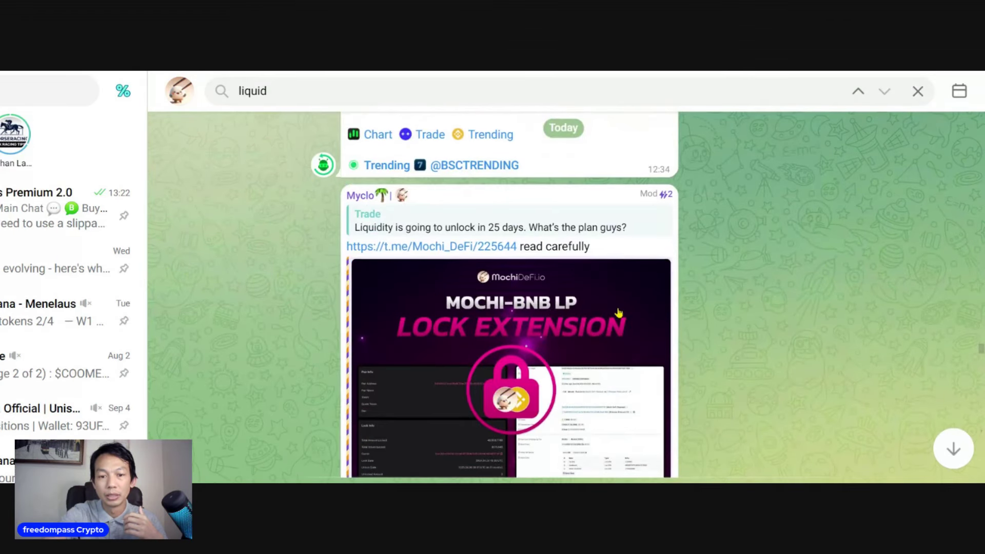
Jump to the linked announcement extending the Mochi LP lock to April 26 2025.
{"action": "left_click", "coordinate": [448, 246]}
{"action": "scroll", "coordinate": [799, 287], "scroll_direction": "down", "scroll_amount": 4}
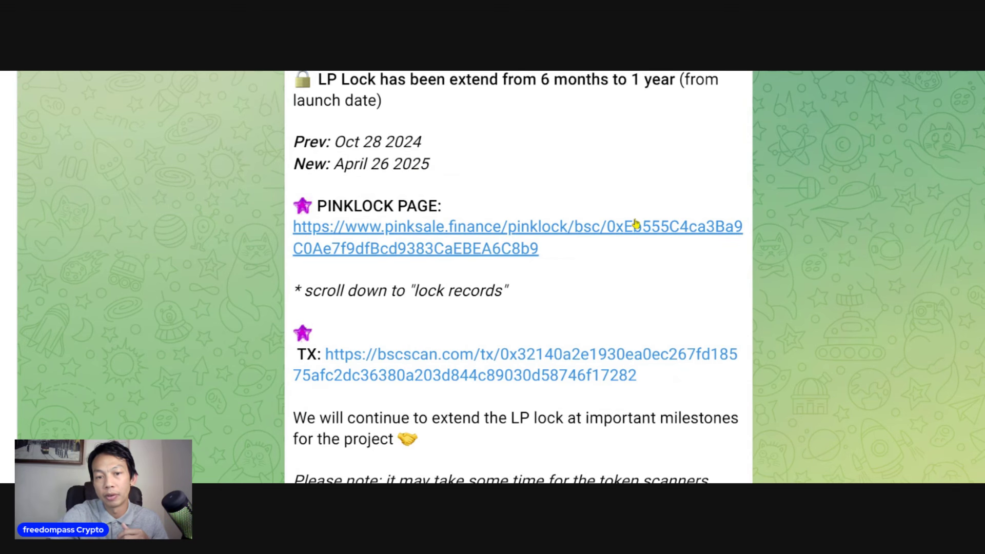
Open the PinkLock page showing 48,938 LP tokens locked until 2025.04.26.
{"action": "left_click", "coordinate": [428, 238]}
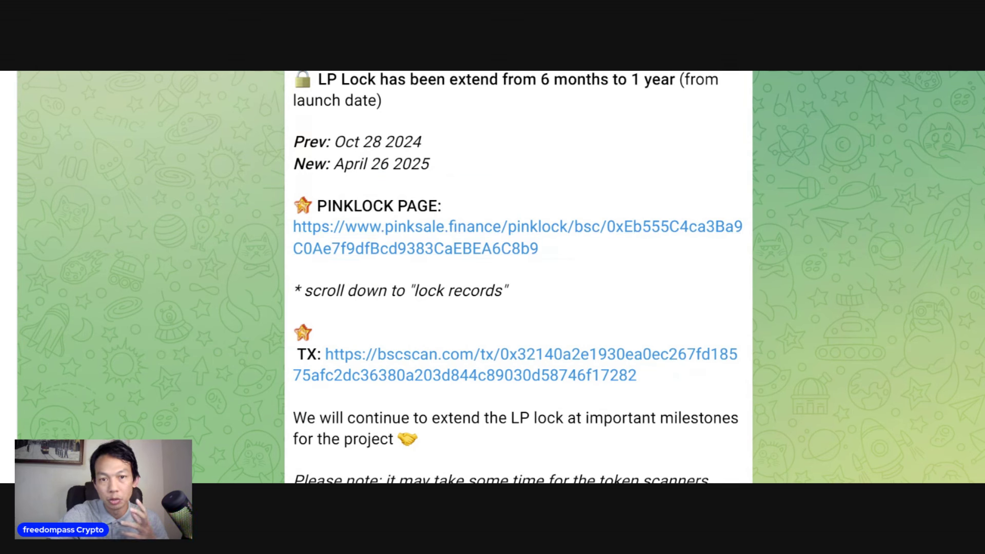
{"action": "scroll", "coordinate": [547, 175], "scroll_direction": "down", "scroll_amount": 3}
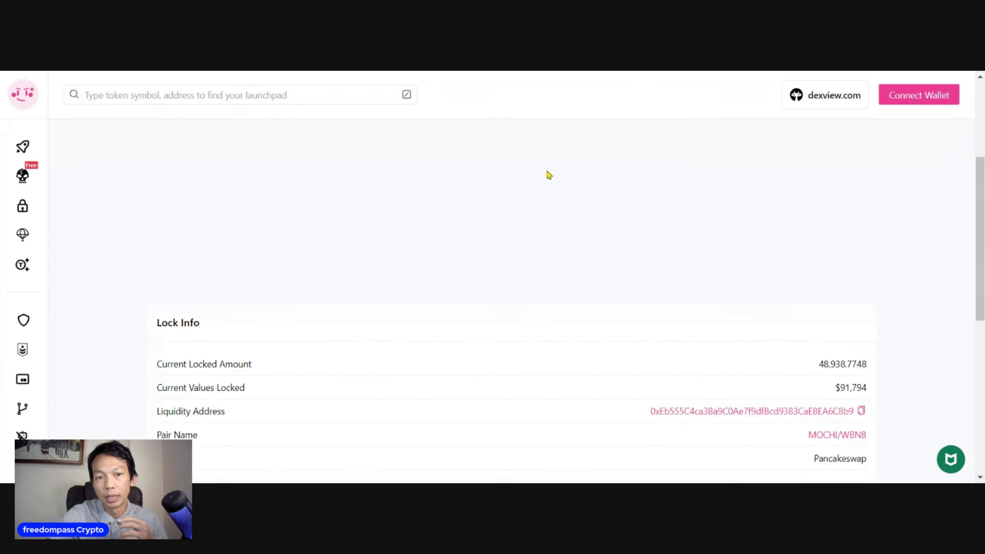
{"action": "scroll", "coordinate": [548, 174], "scroll_direction": "down", "scroll_amount": 1}
{"action": "scroll", "coordinate": [547, 171], "scroll_direction": "down", "scroll_amount": 2}
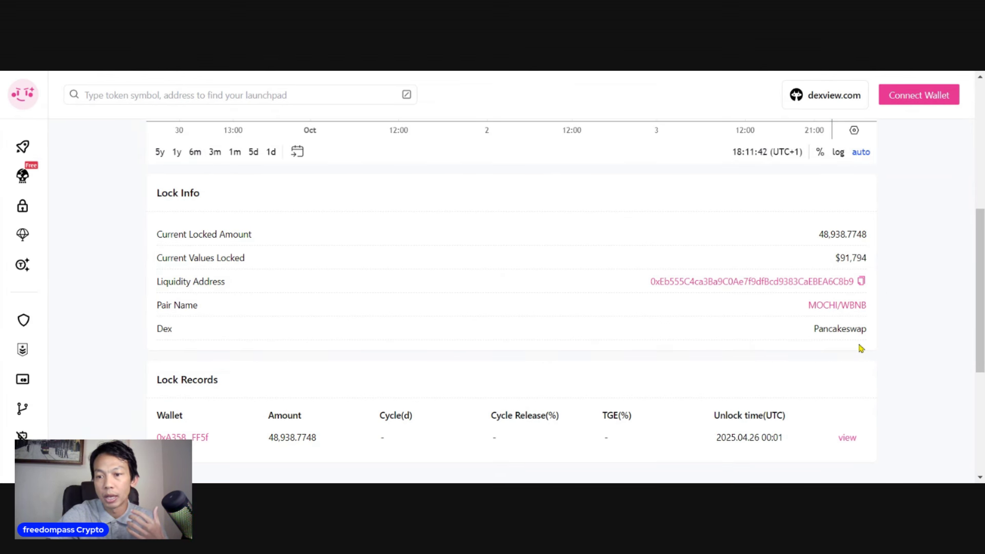
{"action": "scroll", "coordinate": [859, 336], "scroll_direction": "up", "scroll_amount": 2}
{"action": "scroll", "coordinate": [838, 269], "scroll_direction": "down", "scroll_amount": 3}
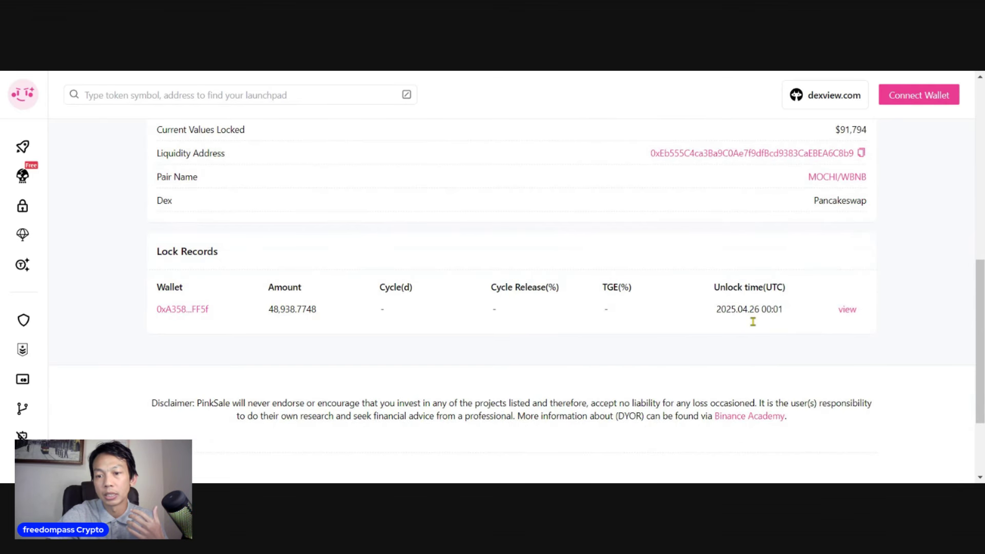
{"action": "scroll", "coordinate": [617, 262], "scroll_direction": "up", "scroll_amount": 1}
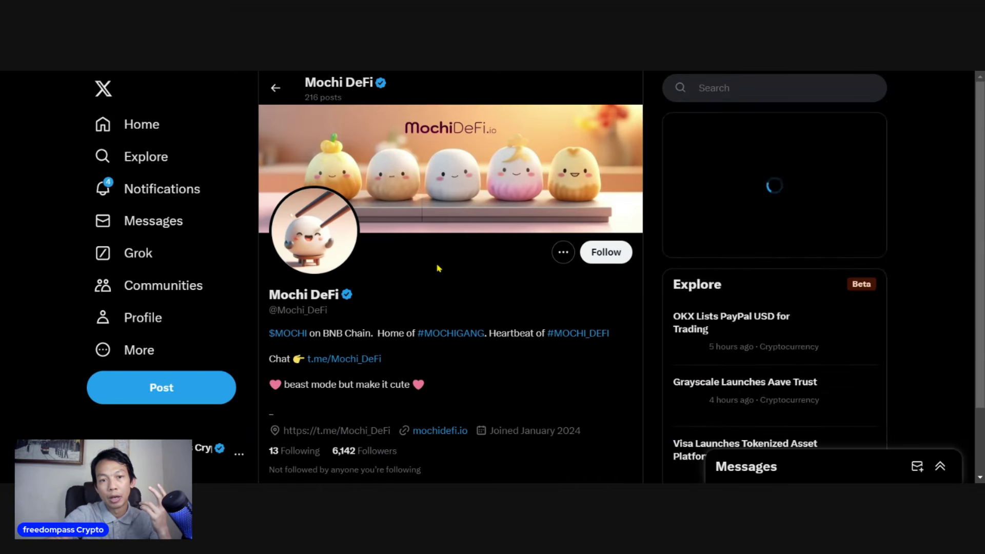
{"action": "scroll", "coordinate": [436, 255], "scroll_direction": "down", "scroll_amount": 1}
{"action": "scroll", "coordinate": [436, 248], "scroll_direction": "down", "scroll_amount": 3}
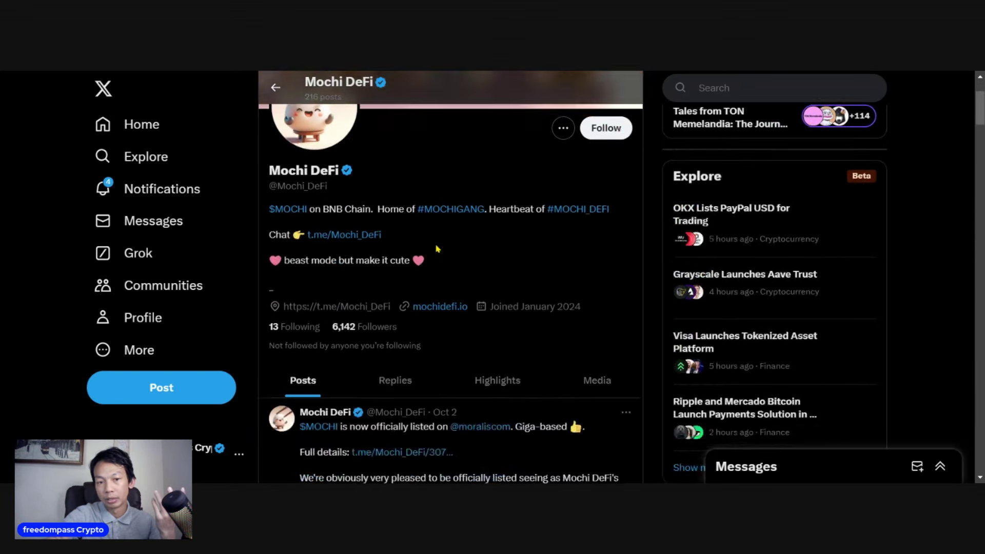
{"action": "scroll", "coordinate": [226, 254], "scroll_direction": "up", "scroll_amount": 2}
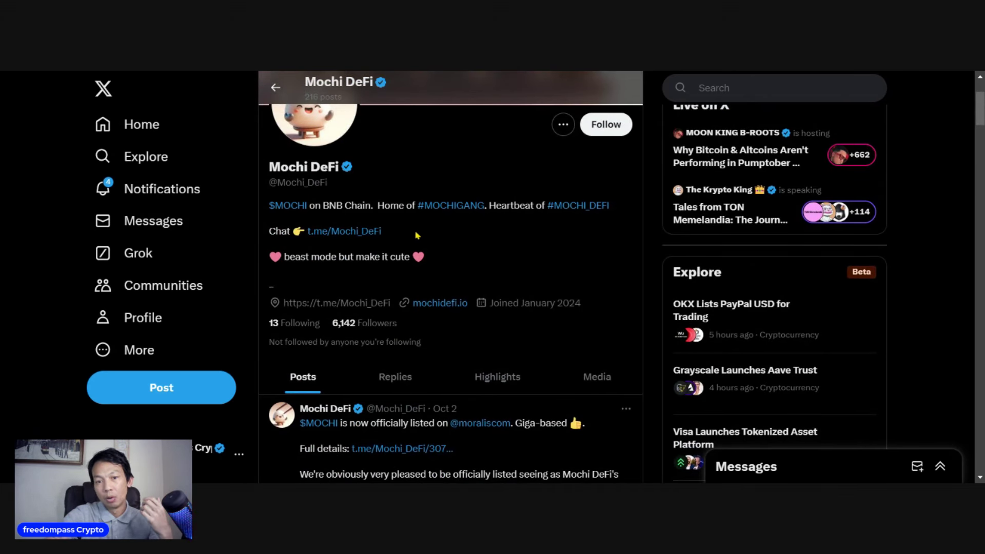
{"action": "scroll", "coordinate": [493, 228], "scroll_direction": "down", "scroll_amount": 2}
{"action": "scroll", "coordinate": [470, 223], "scroll_direction": "down", "scroll_amount": 1}
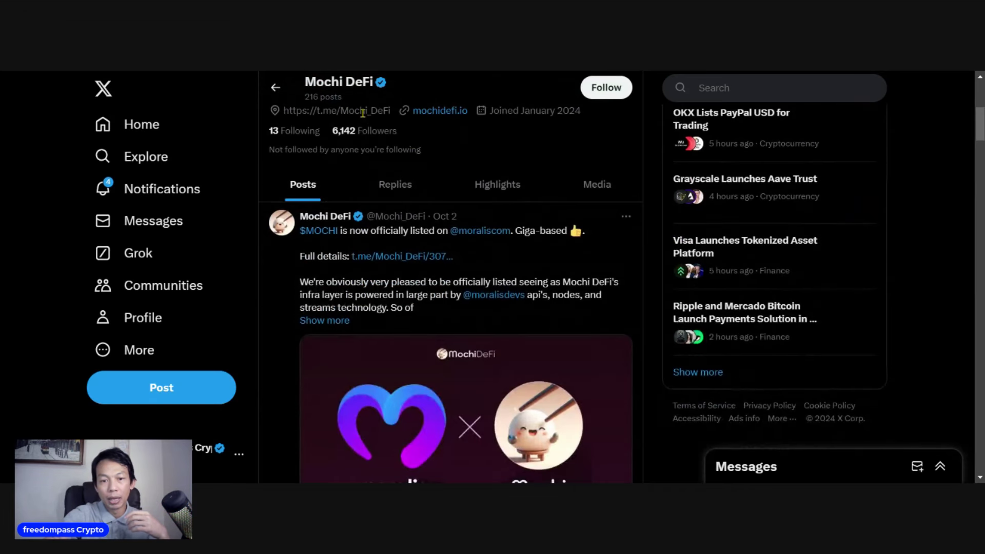
{"action": "scroll", "coordinate": [436, 216], "scroll_direction": "down", "scroll_amount": 2}
{"action": "scroll", "coordinate": [447, 216], "scroll_direction": "up", "scroll_amount": 1}
{"action": "scroll", "coordinate": [477, 212], "scroll_direction": "down", "scroll_amount": 1}
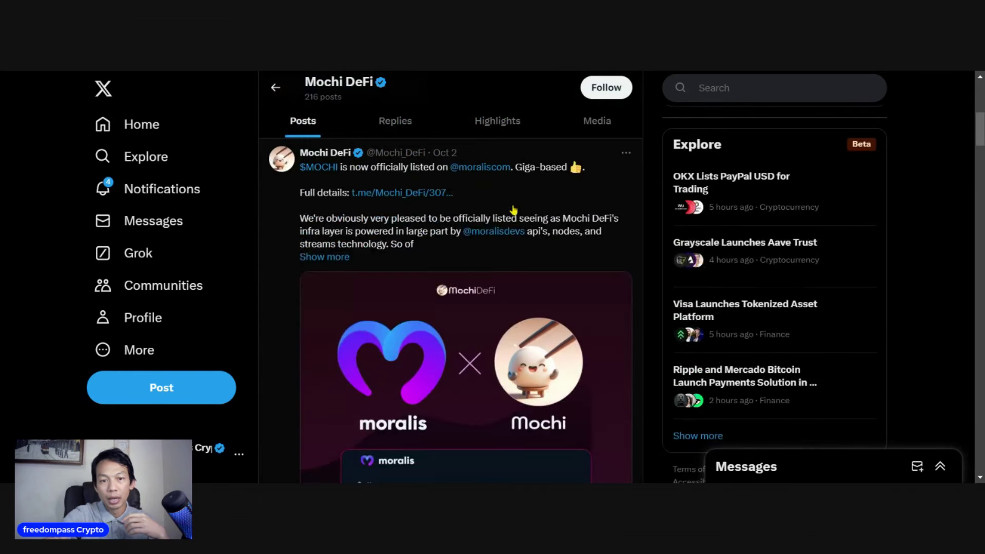
{"action": "scroll", "coordinate": [515, 209], "scroll_direction": "down", "scroll_amount": 2}
{"action": "scroll", "coordinate": [515, 212], "scroll_direction": "down", "scroll_amount": 3}
{"action": "scroll", "coordinate": [508, 224], "scroll_direction": "down", "scroll_amount": 2}
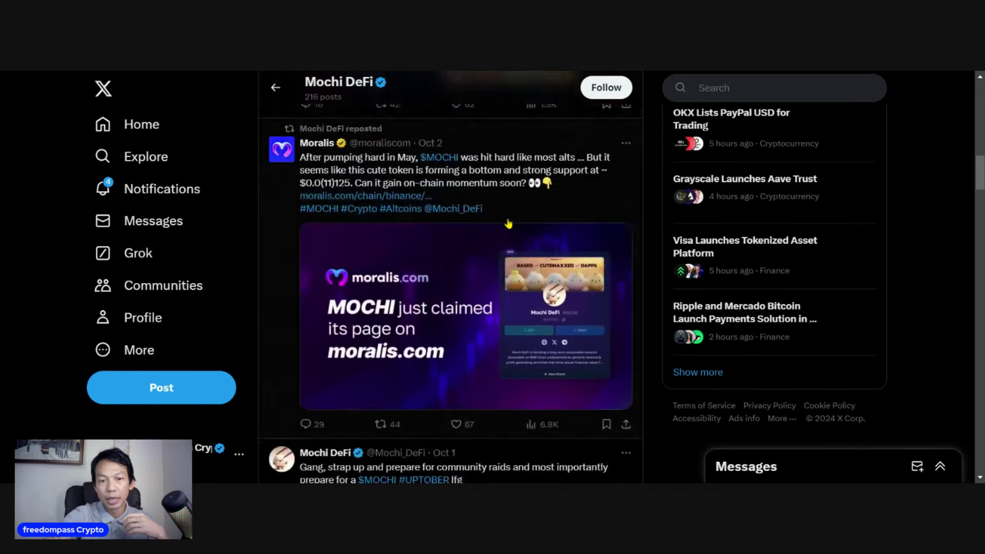
{"action": "scroll", "coordinate": [454, 209], "scroll_direction": "up", "scroll_amount": 1}
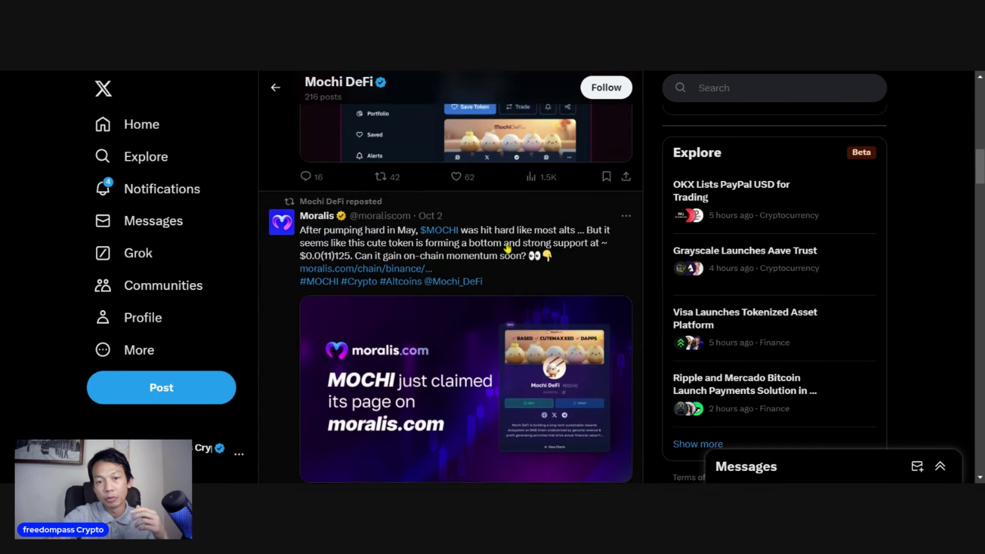
{"action": "scroll", "coordinate": [492, 232], "scroll_direction": "up", "scroll_amount": 2}
{"action": "scroll", "coordinate": [507, 249], "scroll_direction": "up", "scroll_amount": 1}
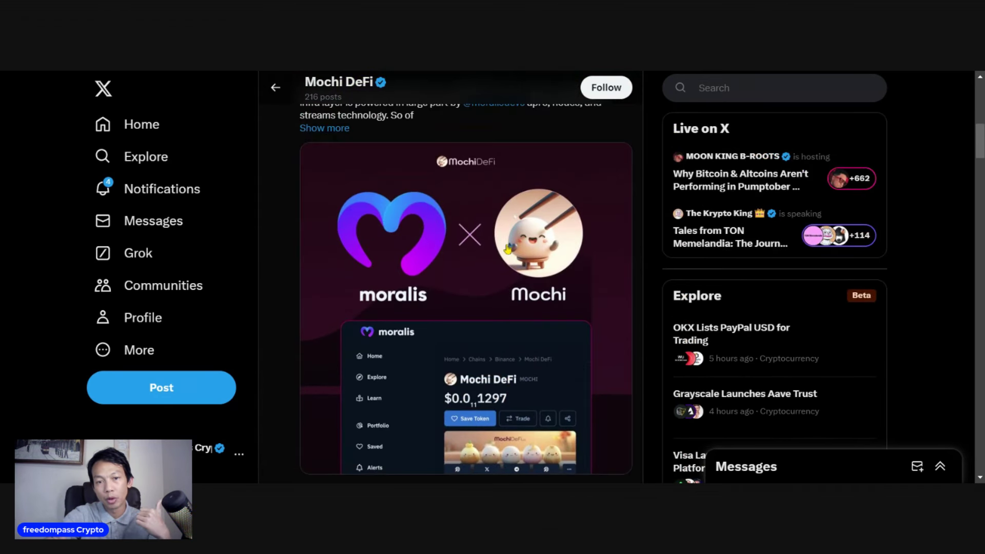
{"action": "scroll", "coordinate": [508, 249], "scroll_direction": "down", "scroll_amount": 3}
{"action": "scroll", "coordinate": [510, 249], "scroll_direction": "down", "scroll_amount": 2}
{"action": "scroll", "coordinate": [511, 251], "scroll_direction": "down", "scroll_amount": 2}
{"action": "scroll", "coordinate": [514, 251], "scroll_direction": "down", "scroll_amount": 2}
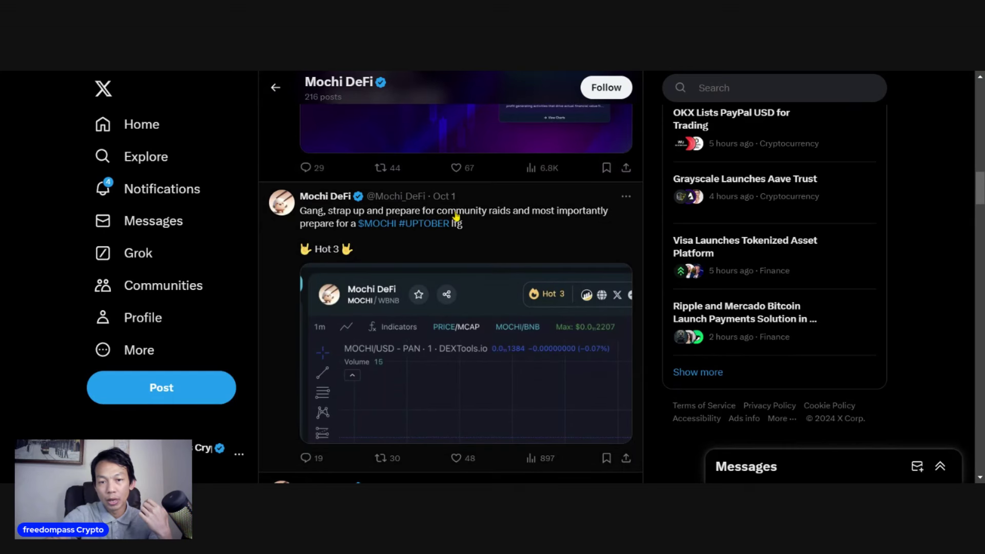
{"action": "scroll", "coordinate": [457, 219], "scroll_direction": "down", "scroll_amount": 3}
{"action": "scroll", "coordinate": [494, 243], "scroll_direction": "down", "scroll_amount": 1}
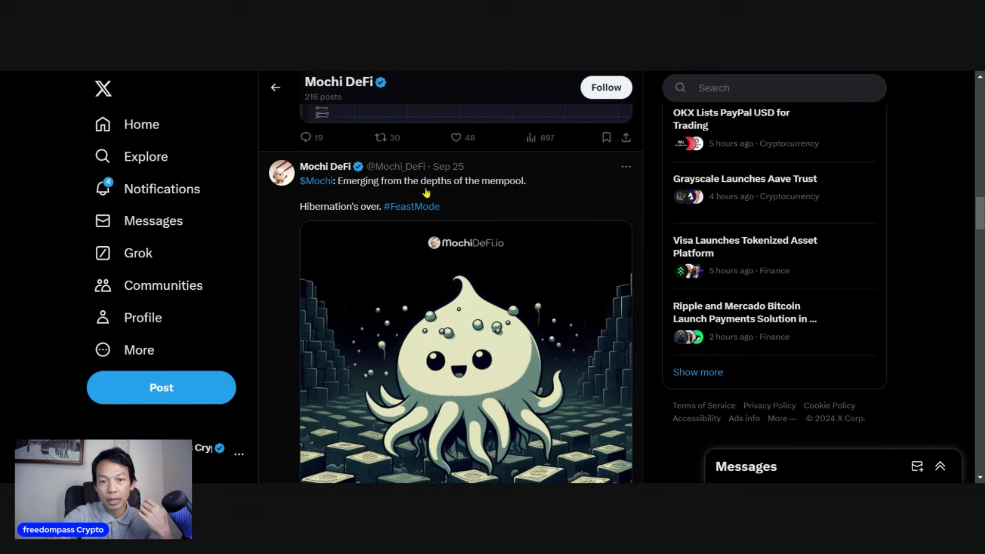
{"action": "scroll", "coordinate": [502, 198], "scroll_direction": "down", "scroll_amount": 2}
{"action": "scroll", "coordinate": [501, 202], "scroll_direction": "down", "scroll_amount": 2}
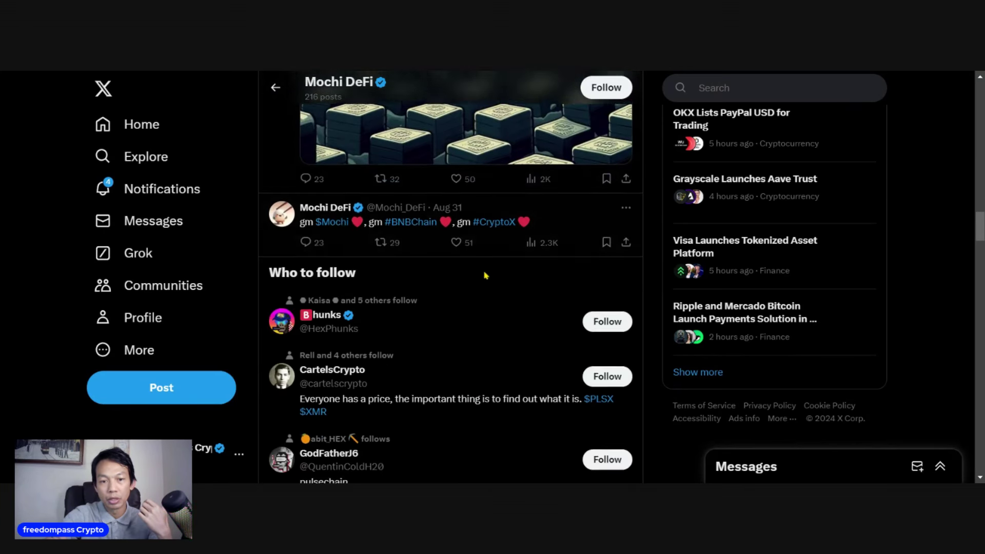
{"action": "scroll", "coordinate": [485, 275], "scroll_direction": "down", "scroll_amount": 3}
{"action": "scroll", "coordinate": [486, 273], "scroll_direction": "down", "scroll_amount": 2}
{"action": "scroll", "coordinate": [487, 272], "scroll_direction": "down", "scroll_amount": 1}
{"action": "scroll", "coordinate": [487, 270], "scroll_direction": "down", "scroll_amount": 2}
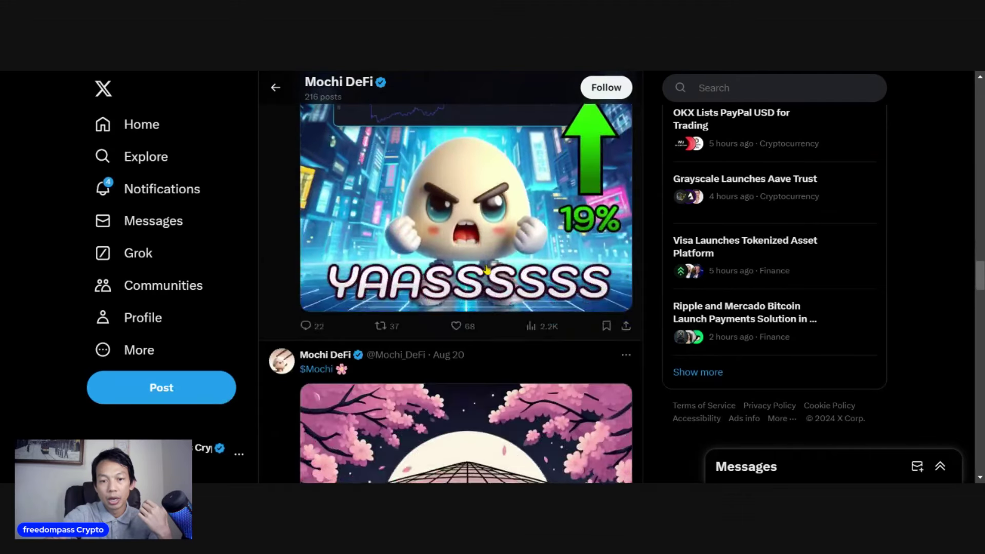
{"action": "scroll", "coordinate": [487, 272], "scroll_direction": "down", "scroll_amount": 3}
{"action": "scroll", "coordinate": [488, 271], "scroll_direction": "down", "scroll_amount": 1}
{"action": "scroll", "coordinate": [488, 271], "scroll_direction": "down", "scroll_amount": 1}
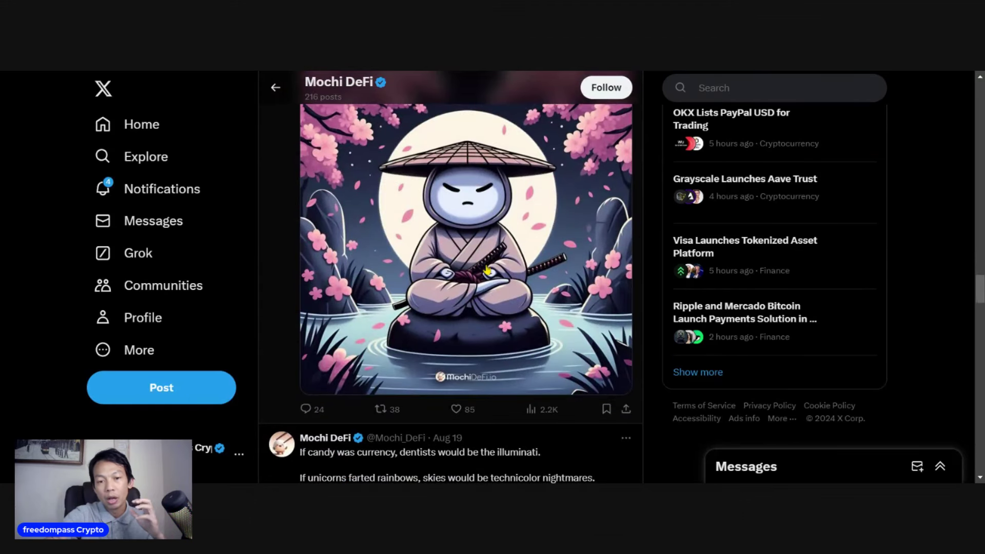
{"action": "scroll", "coordinate": [488, 271], "scroll_direction": "down", "scroll_amount": 2}
{"action": "scroll", "coordinate": [489, 271], "scroll_direction": "down", "scroll_amount": 2}
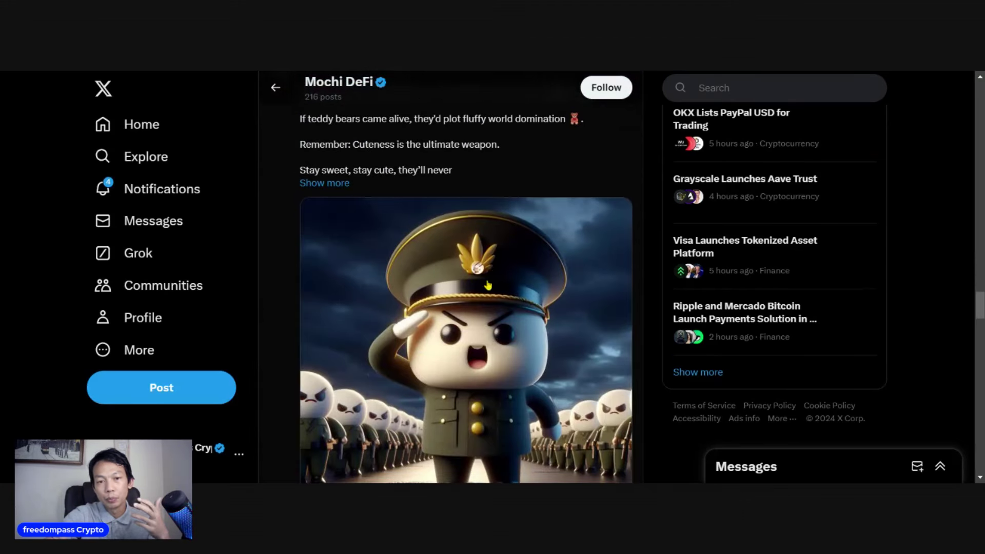
{"action": "scroll", "coordinate": [488, 285], "scroll_direction": "down", "scroll_amount": 1}
{"action": "scroll", "coordinate": [486, 288], "scroll_direction": "down", "scroll_amount": 1}
{"action": "scroll", "coordinate": [475, 296], "scroll_direction": "up", "scroll_amount": 2}
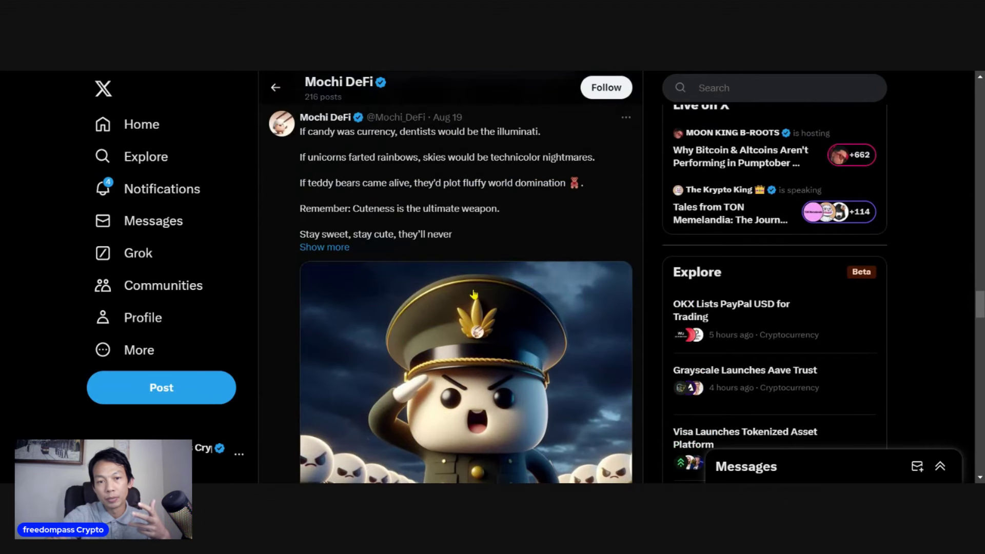
{"action": "scroll", "coordinate": [473, 296], "scroll_direction": "up", "scroll_amount": 1}
{"action": "scroll", "coordinate": [473, 296], "scroll_direction": "down", "scroll_amount": 2}
{"action": "scroll", "coordinate": [473, 296], "scroll_direction": "down", "scroll_amount": 4}
{"action": "scroll", "coordinate": [474, 297], "scroll_direction": "down", "scroll_amount": 1}
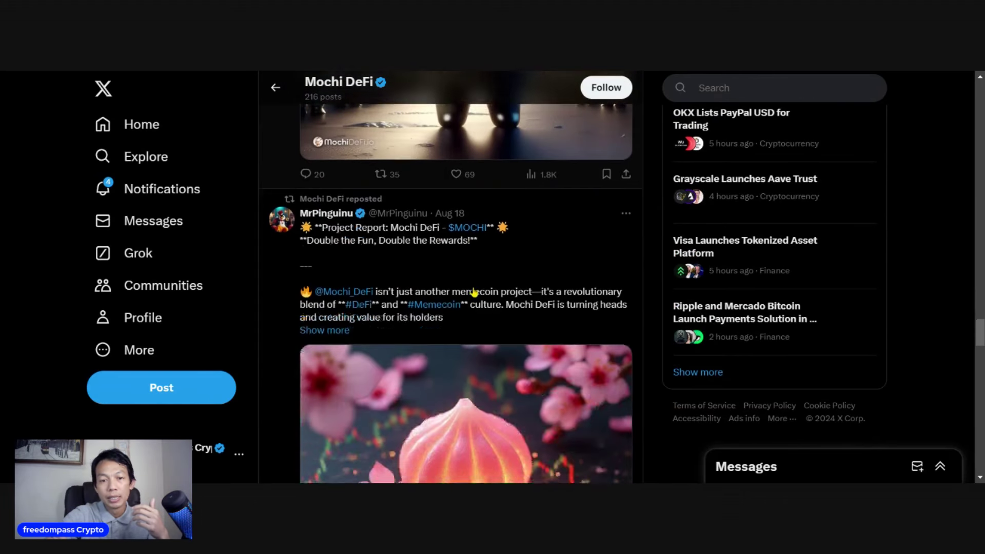
{"action": "scroll", "coordinate": [474, 292], "scroll_direction": "down", "scroll_amount": 2}
{"action": "scroll", "coordinate": [473, 293], "scroll_direction": "down", "scroll_amount": 1}
{"action": "scroll", "coordinate": [474, 291], "scroll_direction": "up", "scroll_amount": 4}
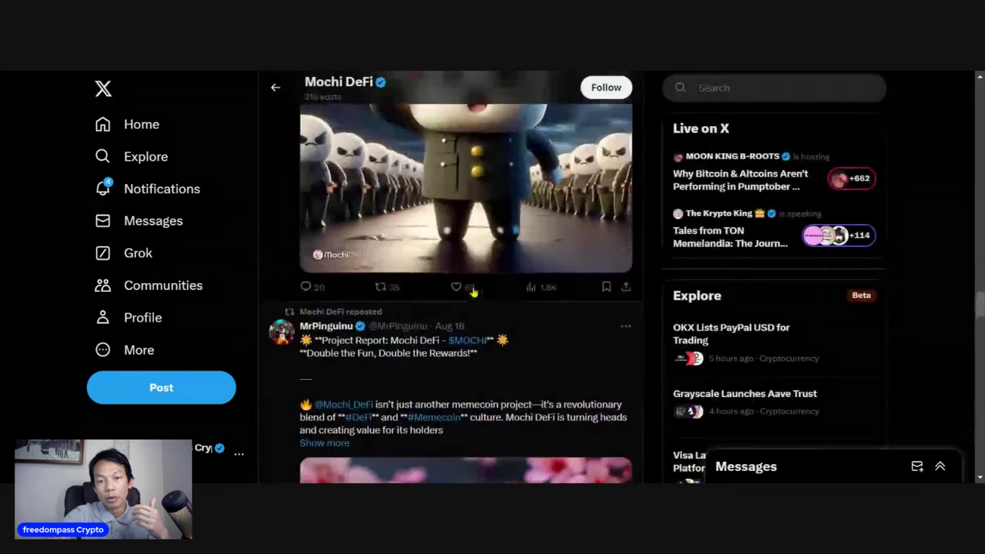
{"action": "scroll", "coordinate": [462, 292], "scroll_direction": "down", "scroll_amount": 1}
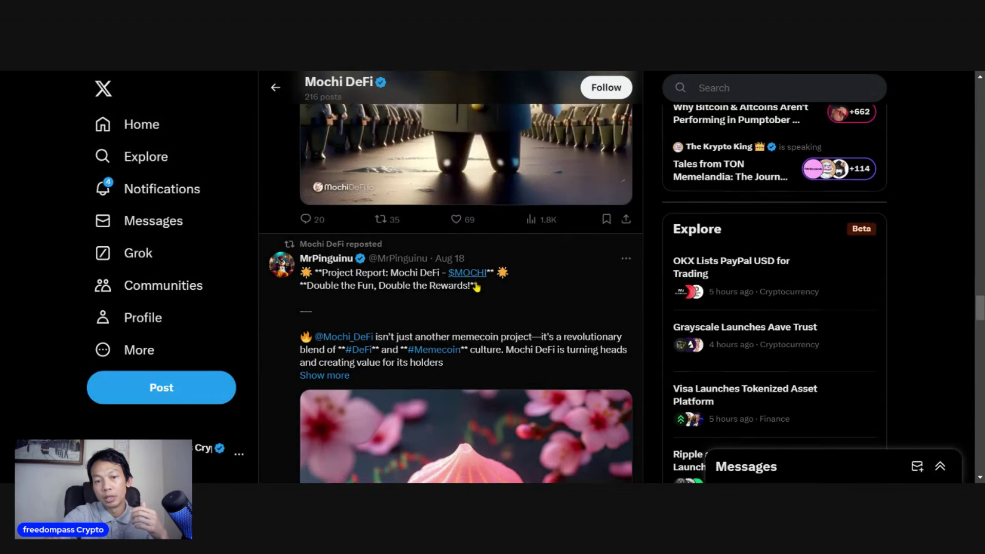
{"action": "scroll", "coordinate": [383, 294], "scroll_direction": "down", "scroll_amount": 1}
{"action": "scroll", "coordinate": [501, 270], "scroll_direction": "down", "scroll_amount": 2}
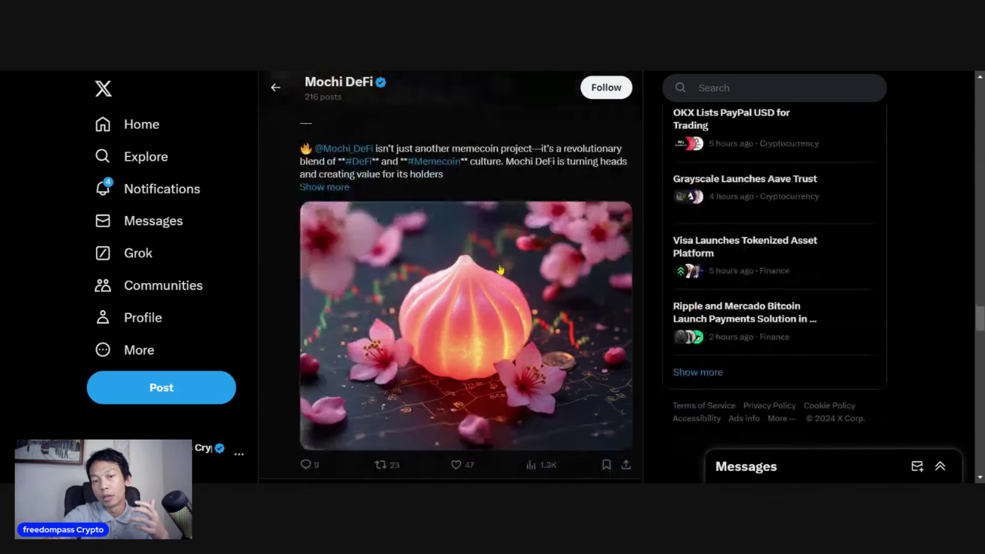
{"action": "scroll", "coordinate": [501, 269], "scroll_direction": "down", "scroll_amount": 4}
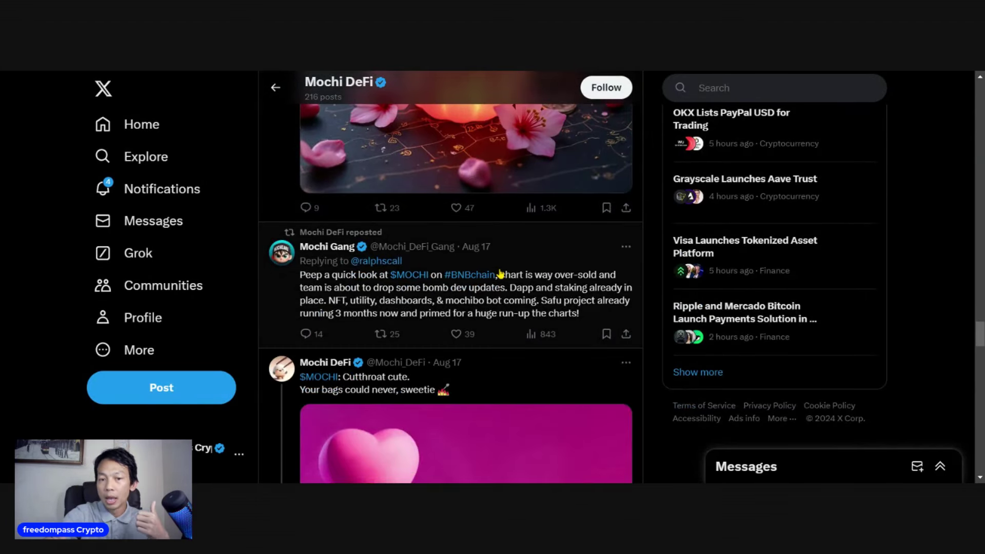
{"action": "scroll", "coordinate": [500, 274], "scroll_direction": "down", "scroll_amount": 2}
{"action": "scroll", "coordinate": [501, 274], "scroll_direction": "down", "scroll_amount": 2}
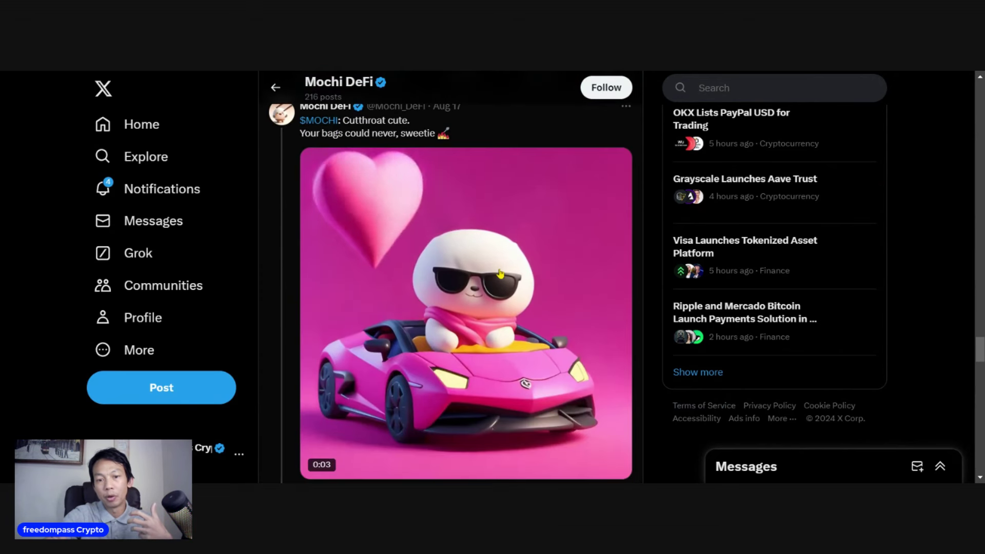
{"action": "mouse_move", "coordinate": [466, 308]}
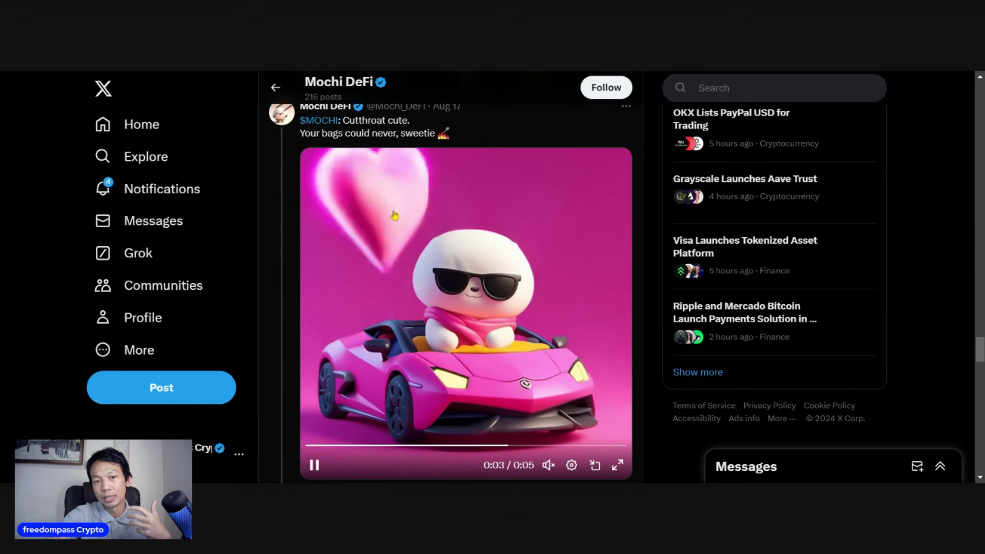
{"action": "scroll", "coordinate": [424, 230], "scroll_direction": "down", "scroll_amount": 1}
{"action": "scroll", "coordinate": [431, 262], "scroll_direction": "down", "scroll_amount": 1}
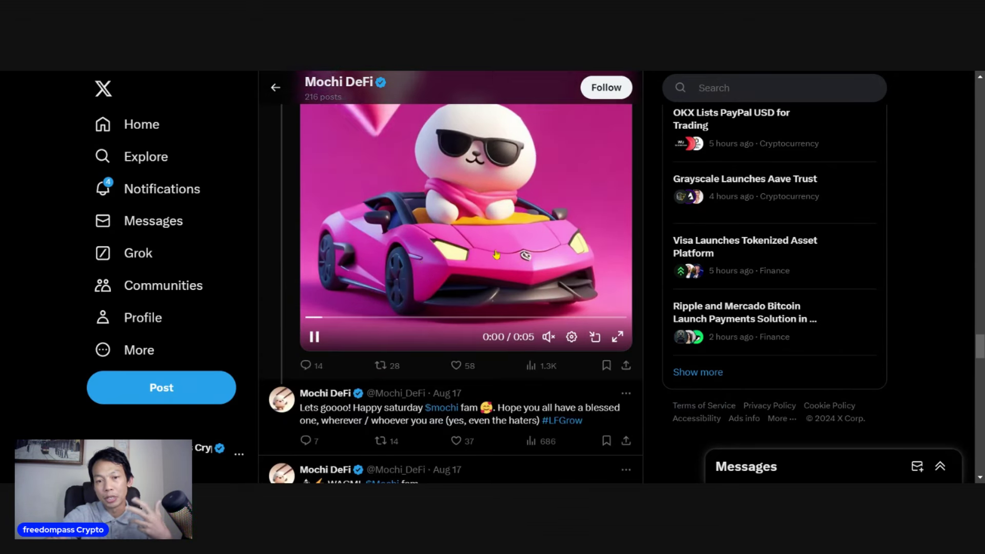
{"action": "scroll", "coordinate": [450, 319], "scroll_direction": "down", "scroll_amount": 2}
{"action": "scroll", "coordinate": [450, 319], "scroll_direction": "down", "scroll_amount": 2}
{"action": "scroll", "coordinate": [452, 317], "scroll_direction": "down", "scroll_amount": 1}
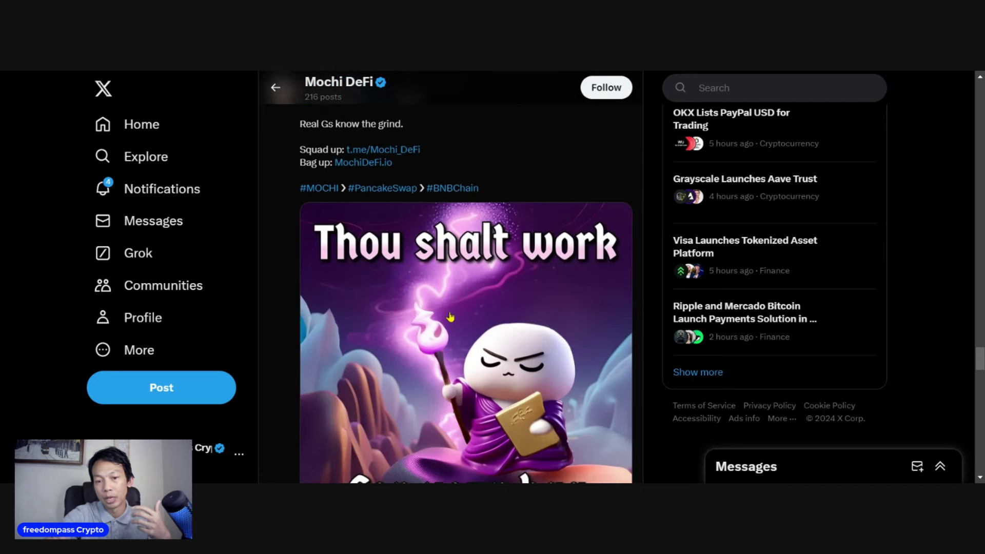
{"action": "scroll", "coordinate": [453, 315], "scroll_direction": "down", "scroll_amount": 1}
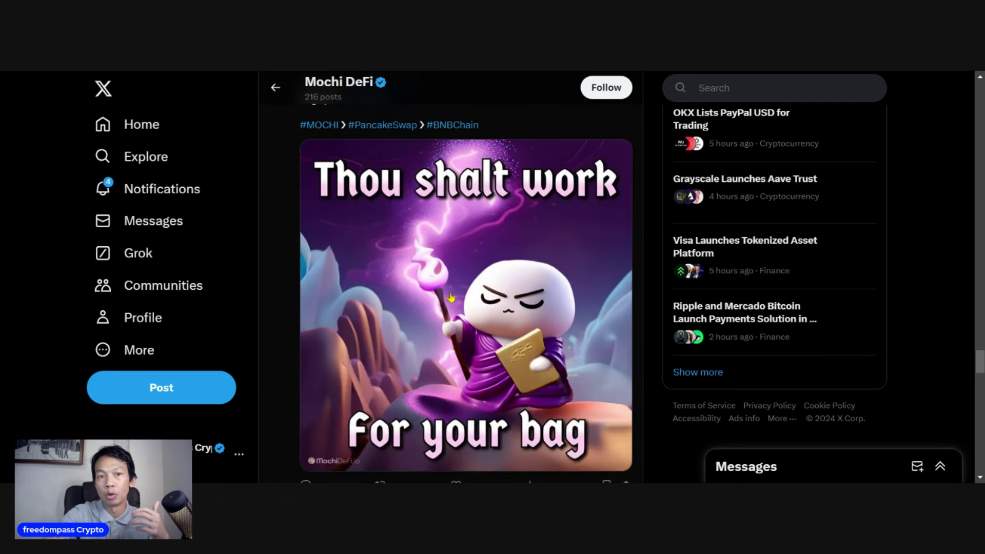
{"action": "scroll", "coordinate": [451, 297], "scroll_direction": "down", "scroll_amount": 1}
{"action": "scroll", "coordinate": [431, 278], "scroll_direction": "down", "scroll_amount": 4}
{"action": "scroll", "coordinate": [408, 258], "scroll_direction": "down", "scroll_amount": 1}
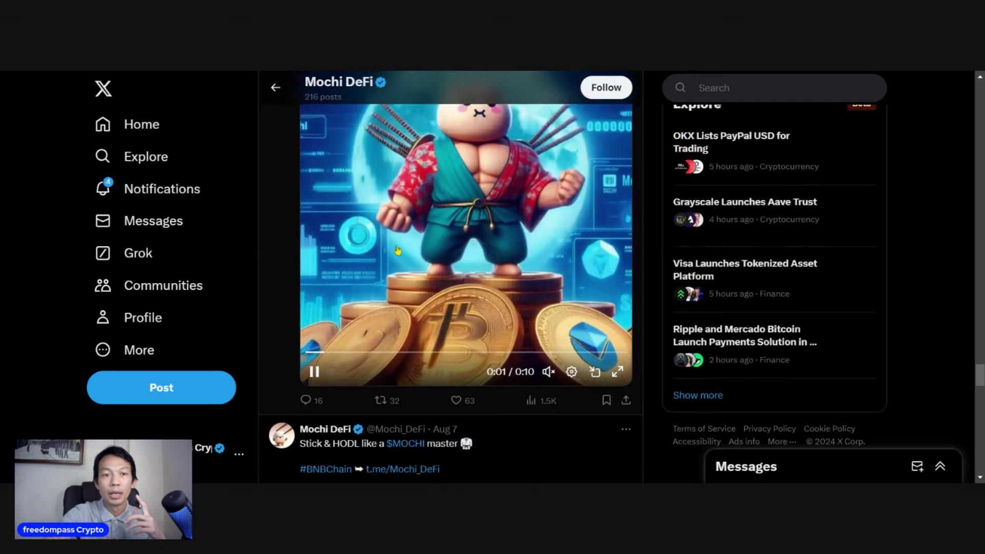
{"action": "scroll", "coordinate": [397, 250], "scroll_direction": "up", "scroll_amount": 1}
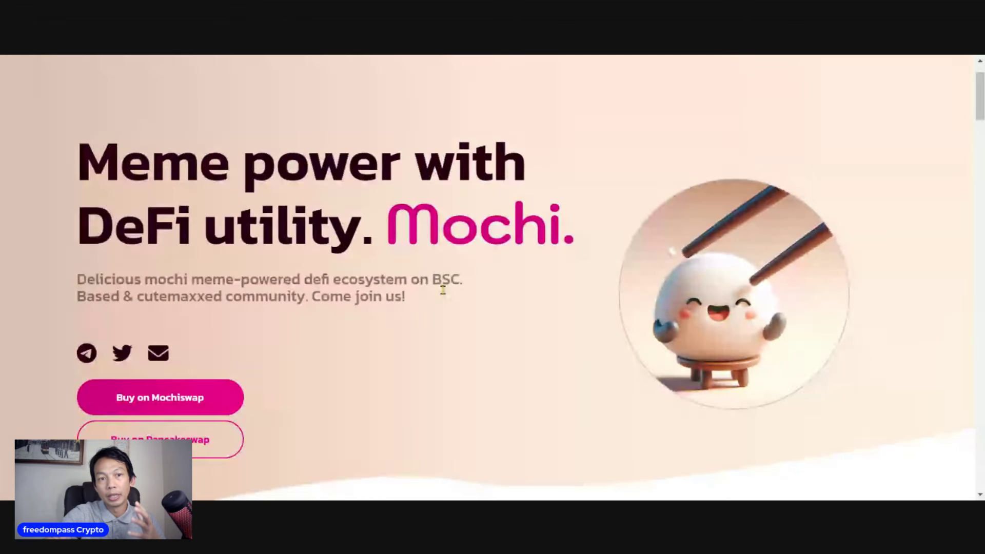
{"action": "scroll", "coordinate": [402, 253], "scroll_direction": "down", "scroll_amount": 2}
{"action": "scroll", "coordinate": [403, 253], "scroll_direction": "up", "scroll_amount": 3}
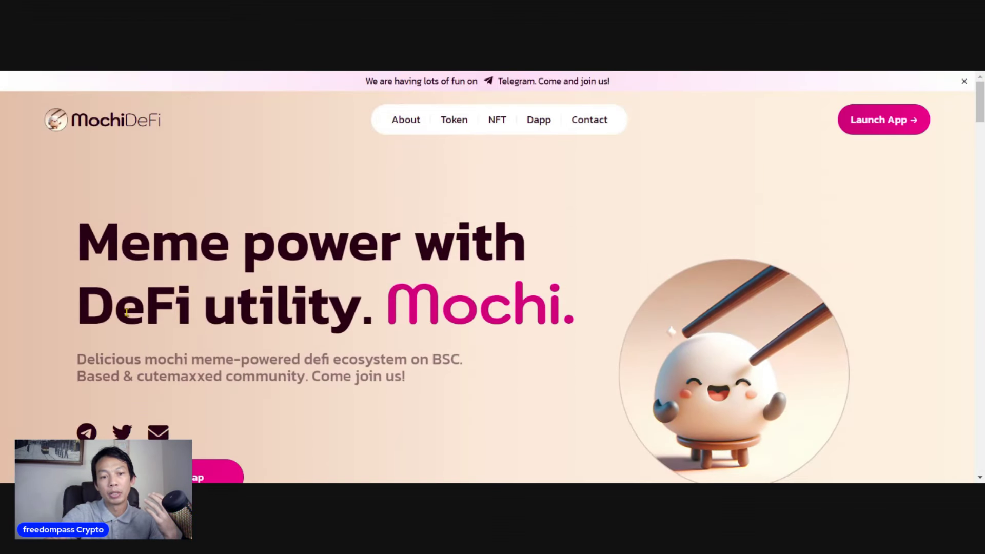
{"action": "scroll", "coordinate": [472, 324], "scroll_direction": "down", "scroll_amount": 1}
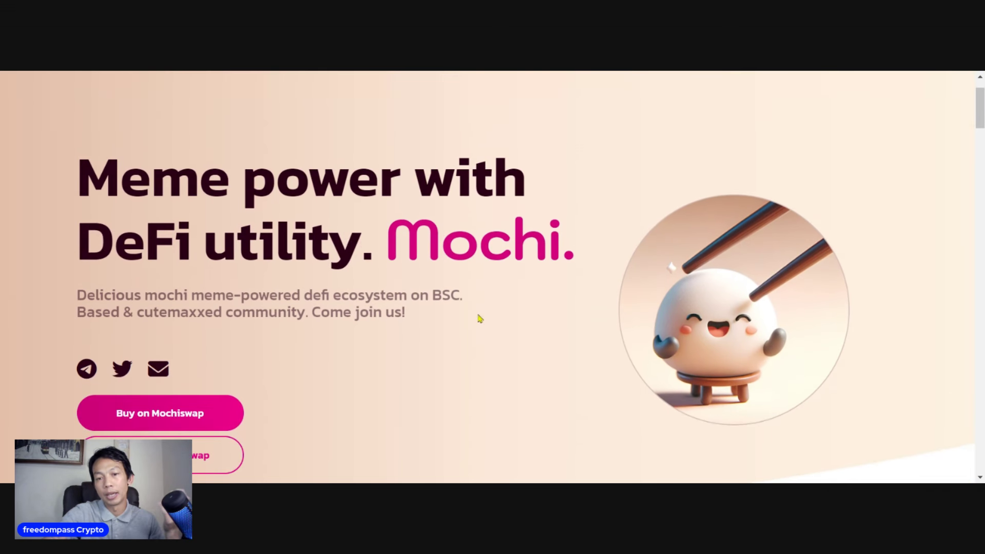
{"action": "scroll", "coordinate": [358, 354], "scroll_direction": "down", "scroll_amount": 2}
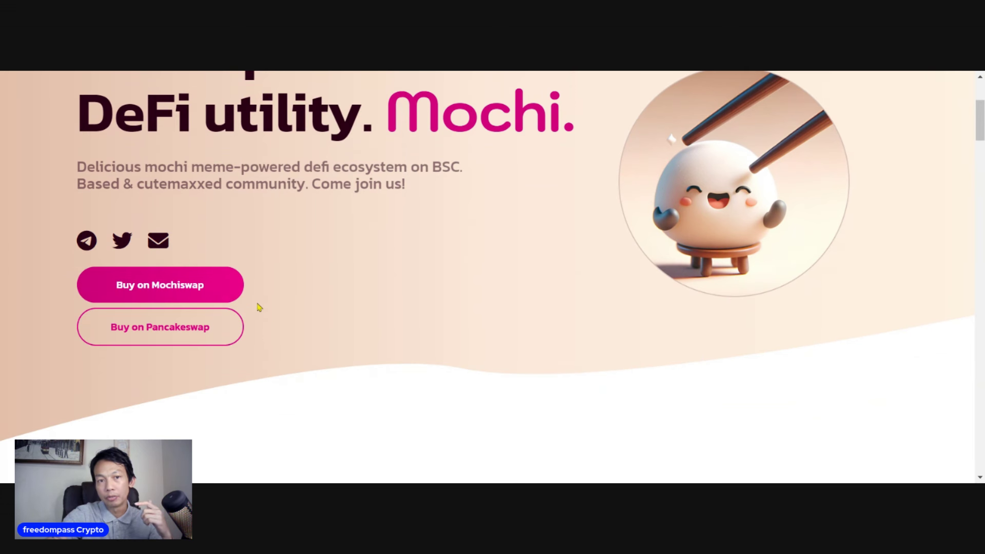
{"action": "scroll", "coordinate": [271, 288], "scroll_direction": "down", "scroll_amount": 1}
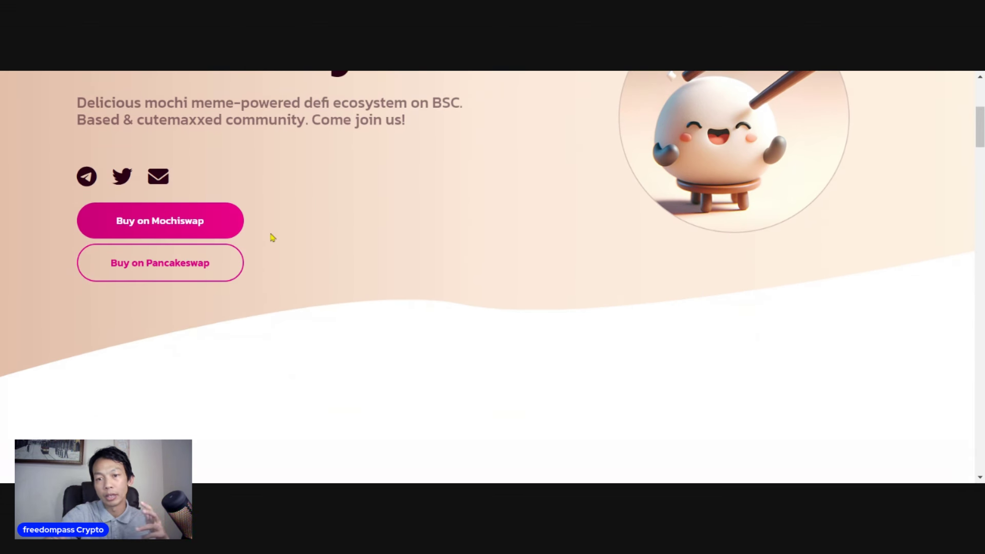
{"action": "scroll", "coordinate": [271, 237], "scroll_direction": "down", "scroll_amount": 1}
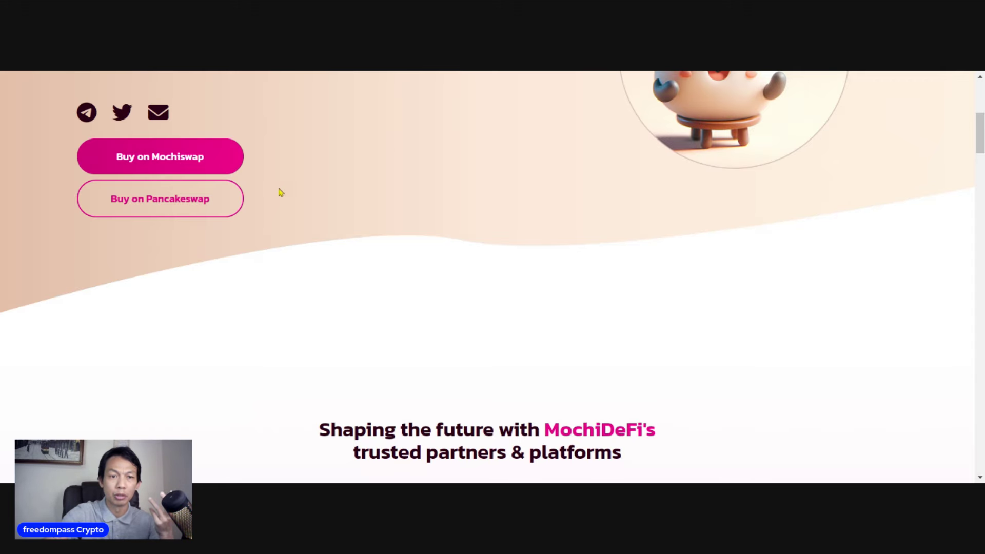
{"action": "scroll", "coordinate": [309, 226], "scroll_direction": "down", "scroll_amount": 2}
{"action": "scroll", "coordinate": [307, 225], "scroll_direction": "down", "scroll_amount": 2}
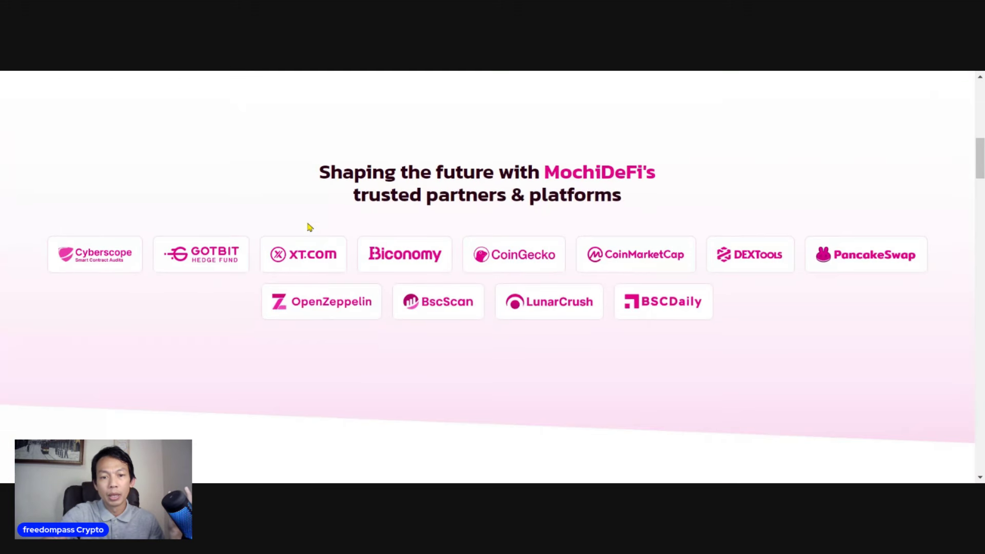
{"action": "scroll", "coordinate": [308, 225], "scroll_direction": "up", "scroll_amount": 1}
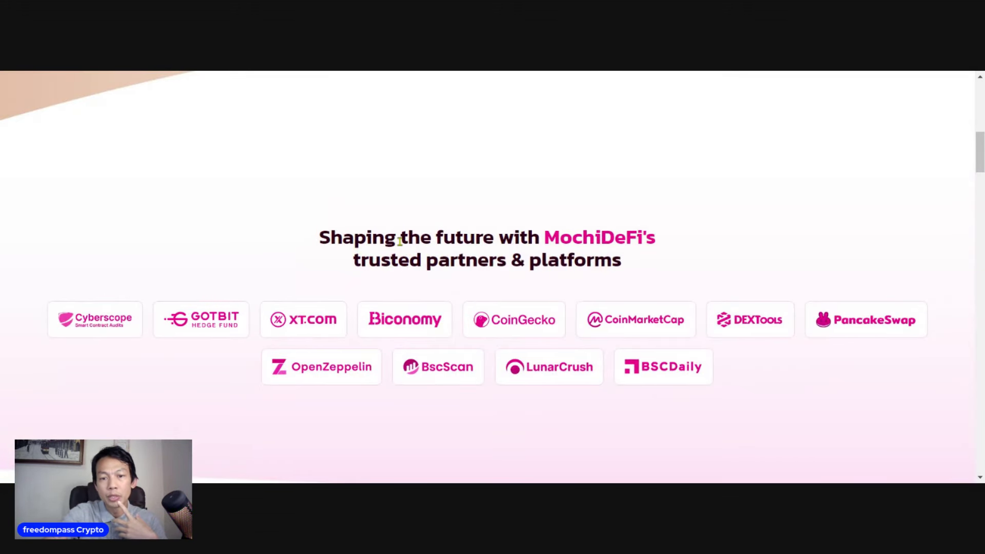
{"action": "scroll", "coordinate": [446, 227], "scroll_direction": "down", "scroll_amount": 1}
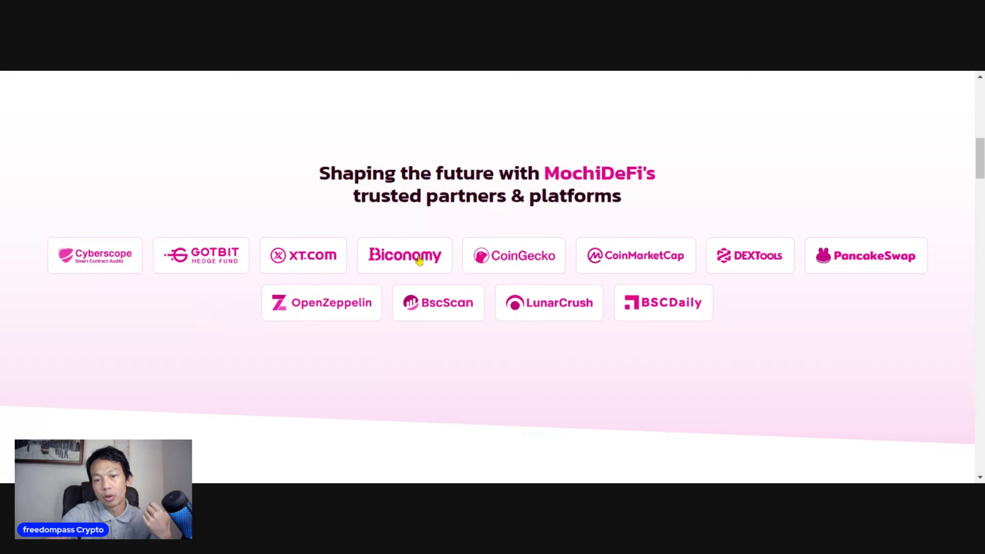
{"action": "scroll", "coordinate": [367, 275], "scroll_direction": "down", "scroll_amount": 1}
{"action": "scroll", "coordinate": [354, 300], "scroll_direction": "down", "scroll_amount": 1}
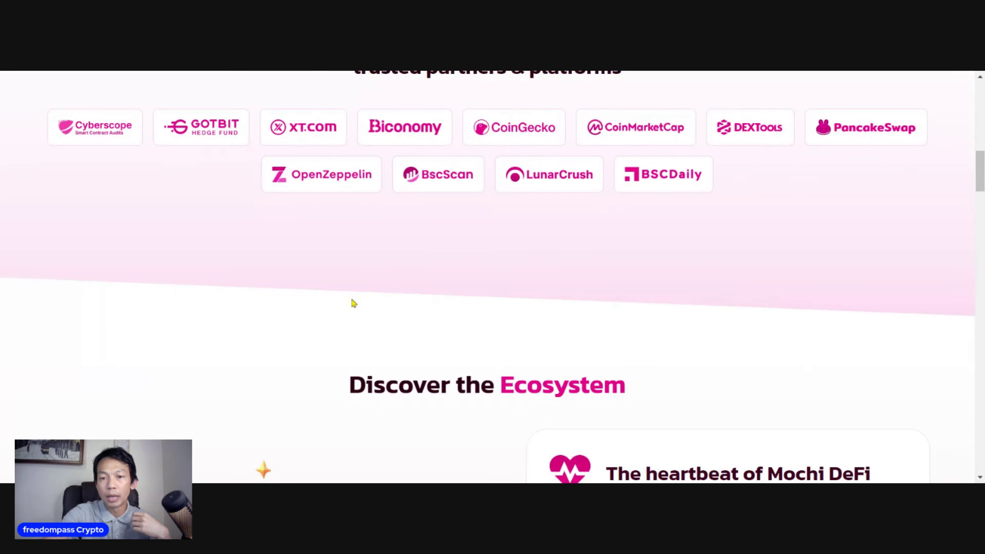
{"action": "scroll", "coordinate": [275, 236], "scroll_direction": "down", "scroll_amount": 1}
{"action": "scroll", "coordinate": [275, 236], "scroll_direction": "up", "scroll_amount": 2}
{"action": "scroll", "coordinate": [275, 236], "scroll_direction": "down", "scroll_amount": 3}
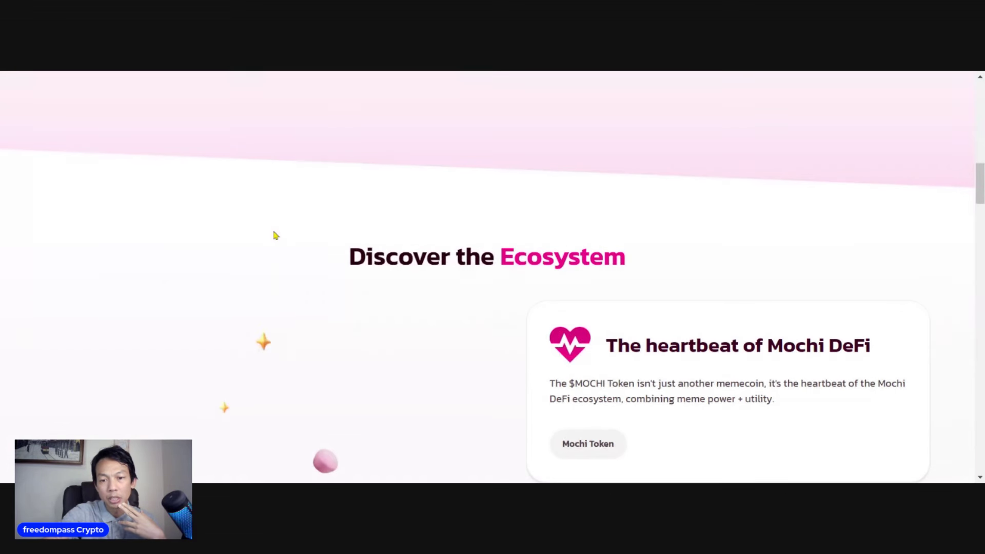
{"action": "scroll", "coordinate": [275, 235], "scroll_direction": "down", "scroll_amount": 2}
{"action": "scroll", "coordinate": [274, 236], "scroll_direction": "down", "scroll_amount": 3}
{"action": "scroll", "coordinate": [275, 231], "scroll_direction": "down", "scroll_amount": 3}
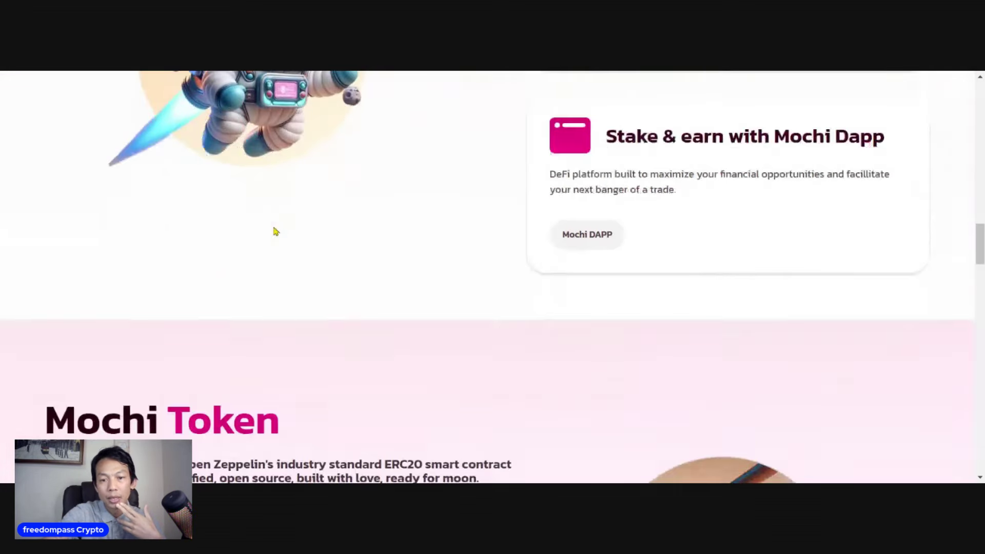
{"action": "scroll", "coordinate": [275, 231], "scroll_direction": "up", "scroll_amount": 2}
{"action": "scroll", "coordinate": [275, 232], "scroll_direction": "up", "scroll_amount": 2}
{"action": "scroll", "coordinate": [686, 258], "scroll_direction": "down", "scroll_amount": 3}
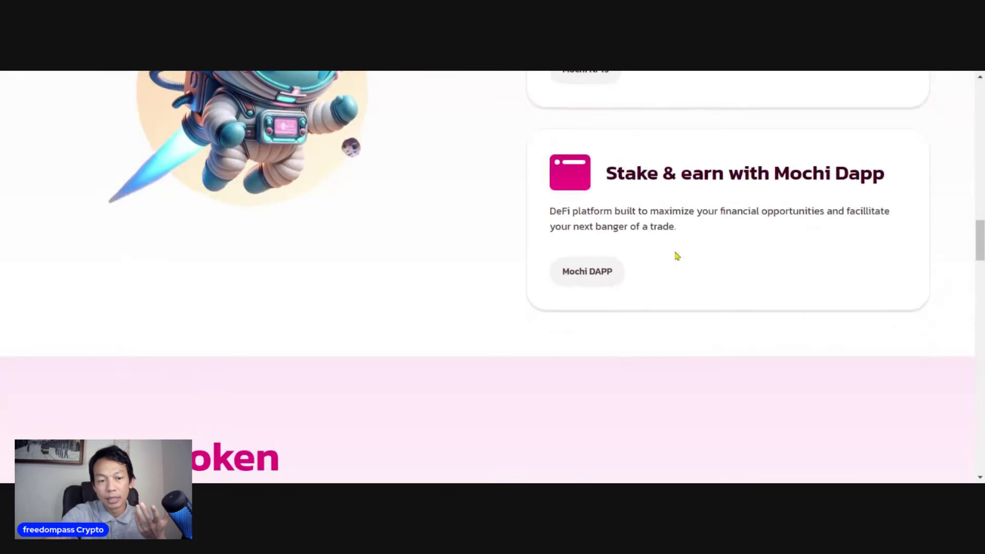
{"action": "scroll", "coordinate": [675, 255], "scroll_direction": "down", "scroll_amount": 2}
{"action": "scroll", "coordinate": [604, 238], "scroll_direction": "down", "scroll_amount": 3}
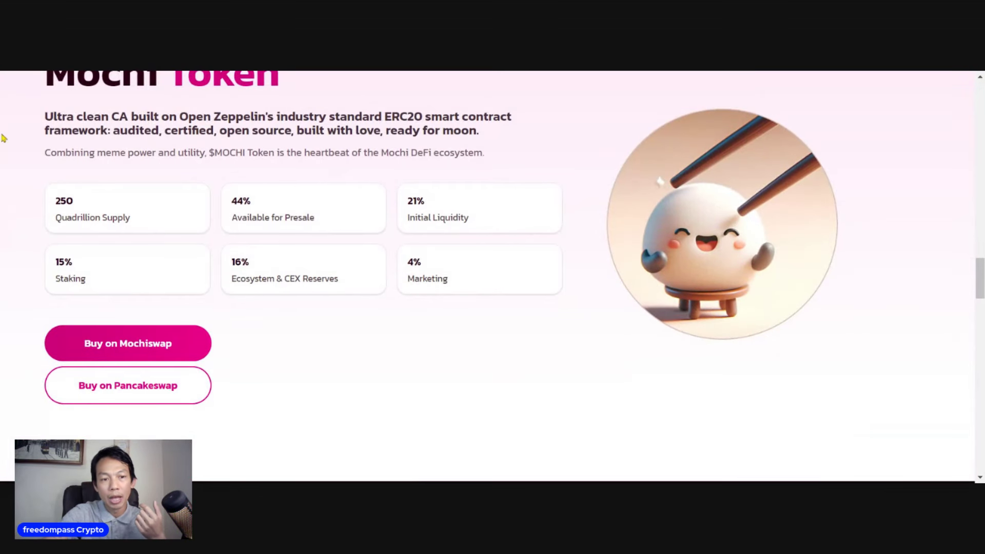
{"action": "scroll", "coordinate": [358, 243], "scroll_direction": "down", "scroll_amount": 2}
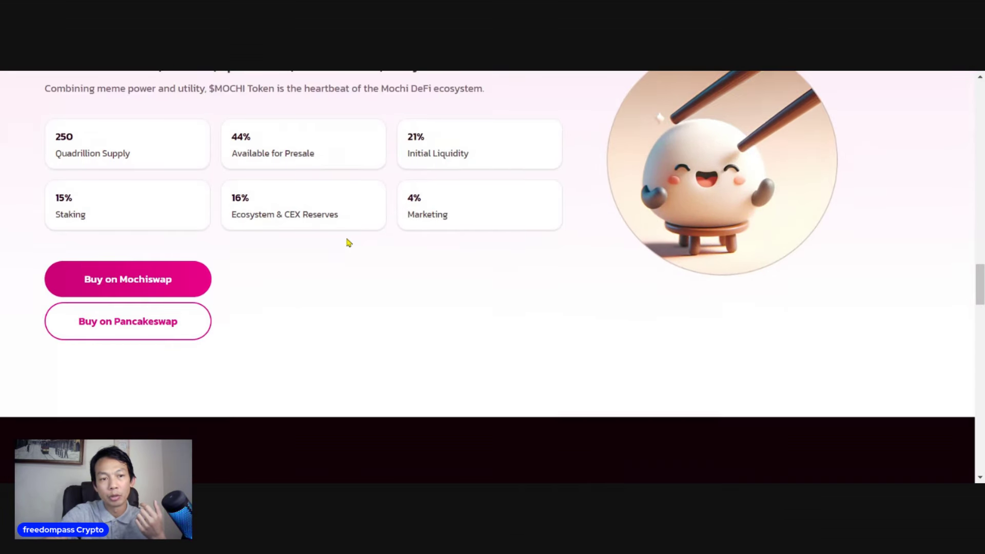
{"action": "key", "text": "ctrl+plus"}
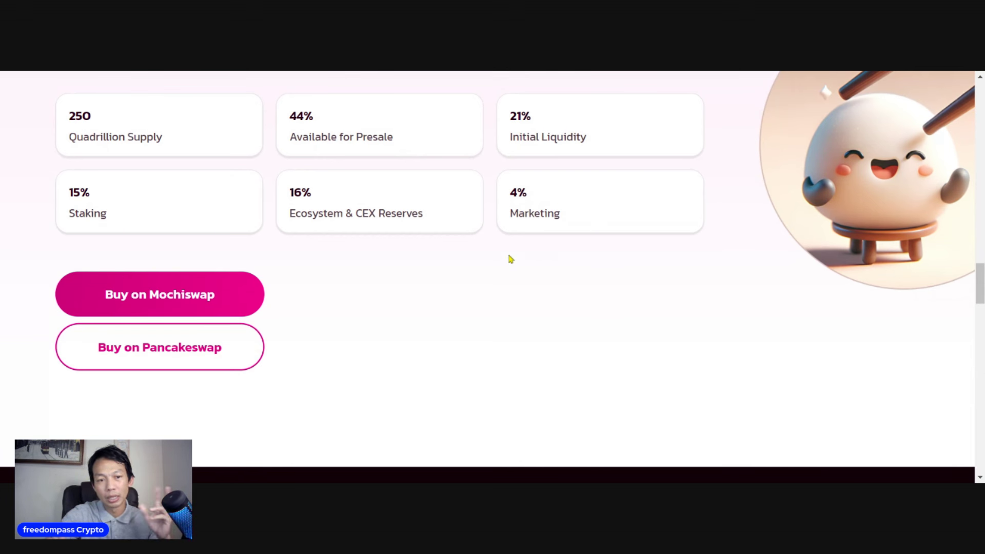
{"action": "scroll", "coordinate": [509, 259], "scroll_direction": "down", "scroll_amount": 1}
{"action": "scroll", "coordinate": [508, 262], "scroll_direction": "up", "scroll_amount": 1}
{"action": "scroll", "coordinate": [508, 262], "scroll_direction": "up", "scroll_amount": 3}
{"action": "scroll", "coordinate": [504, 247], "scroll_direction": "up", "scroll_amount": 3}
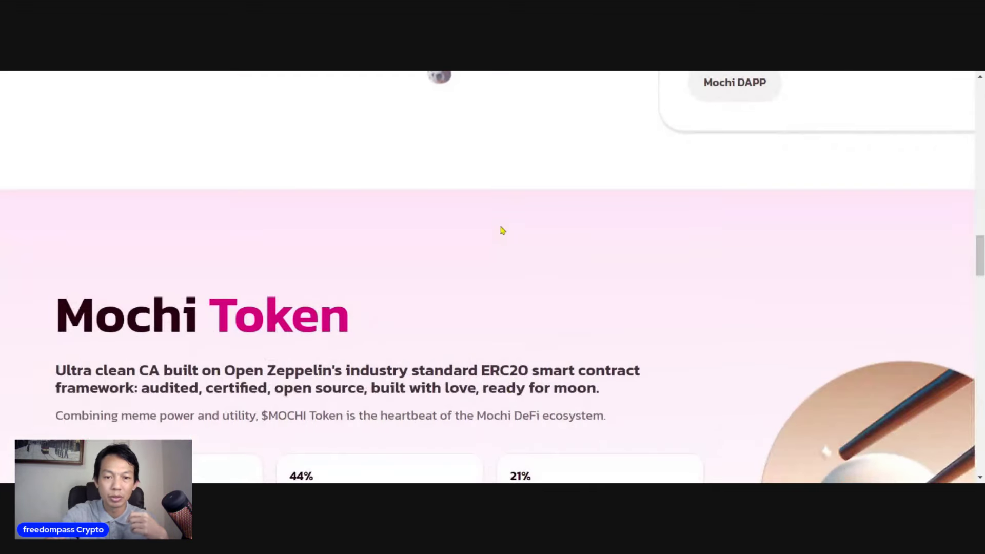
{"action": "scroll", "coordinate": [501, 231], "scroll_direction": "up", "scroll_amount": 5}
{"action": "scroll", "coordinate": [500, 228], "scroll_direction": "up", "scroll_amount": 5}
{"action": "scroll", "coordinate": [485, 224], "scroll_direction": "up", "scroll_amount": 5}
{"action": "scroll", "coordinate": [475, 221], "scroll_direction": "up", "scroll_amount": 5}
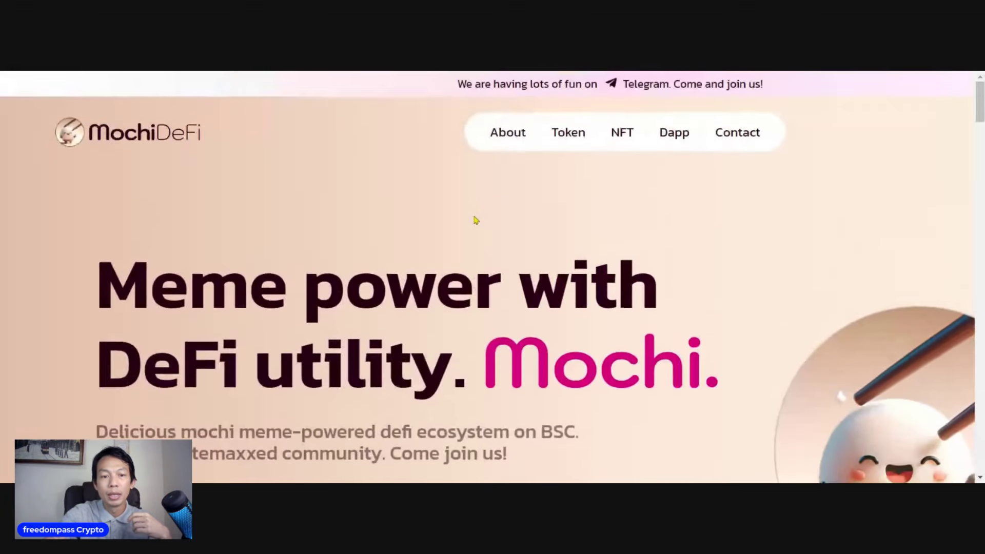
{"action": "key", "text": "ctrl+minus"}
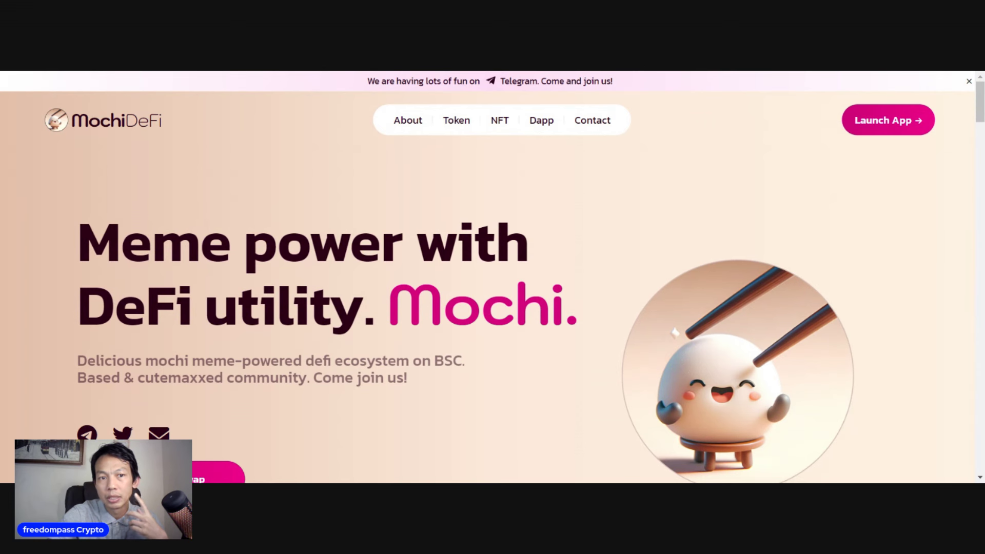
Launch the Mochi DeFi dApp to view its $347,660 market cap and 3.05Q burnt supply.
{"action": "left_click", "coordinate": [279, 73]}
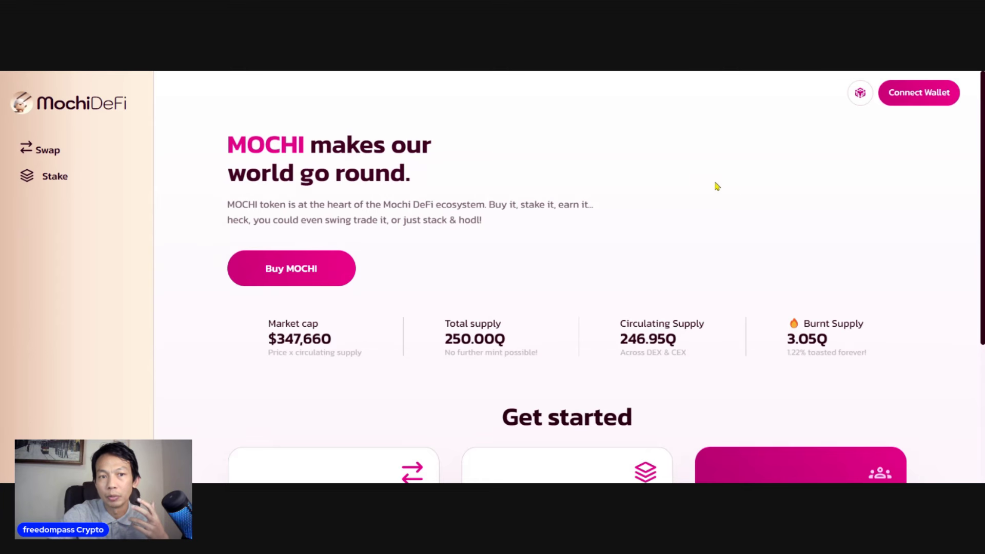
{"action": "scroll", "coordinate": [716, 187], "scroll_direction": "down", "scroll_amount": 1}
{"action": "scroll", "coordinate": [716, 187], "scroll_direction": "down", "scroll_amount": 1}
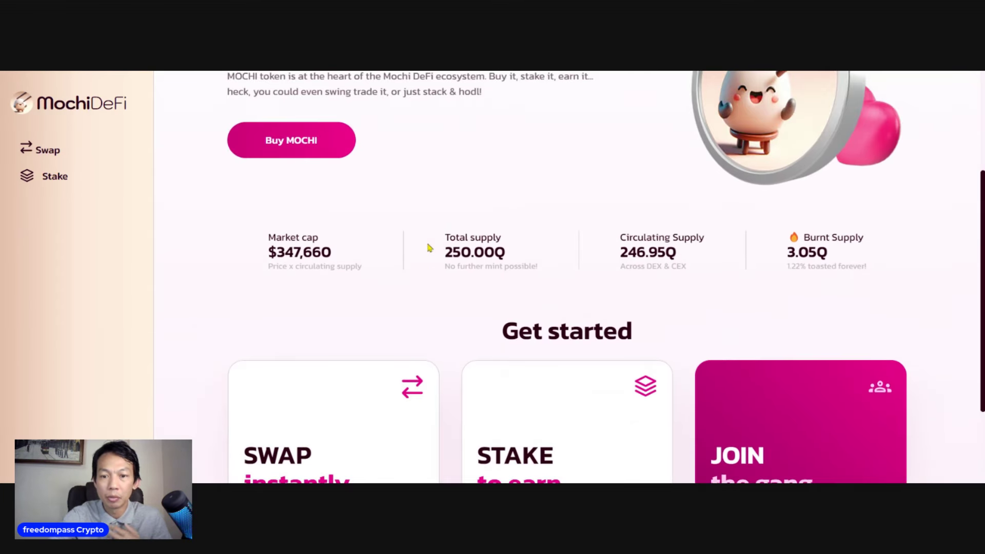
{"action": "scroll", "coordinate": [506, 317], "scroll_direction": "down", "scroll_amount": 1}
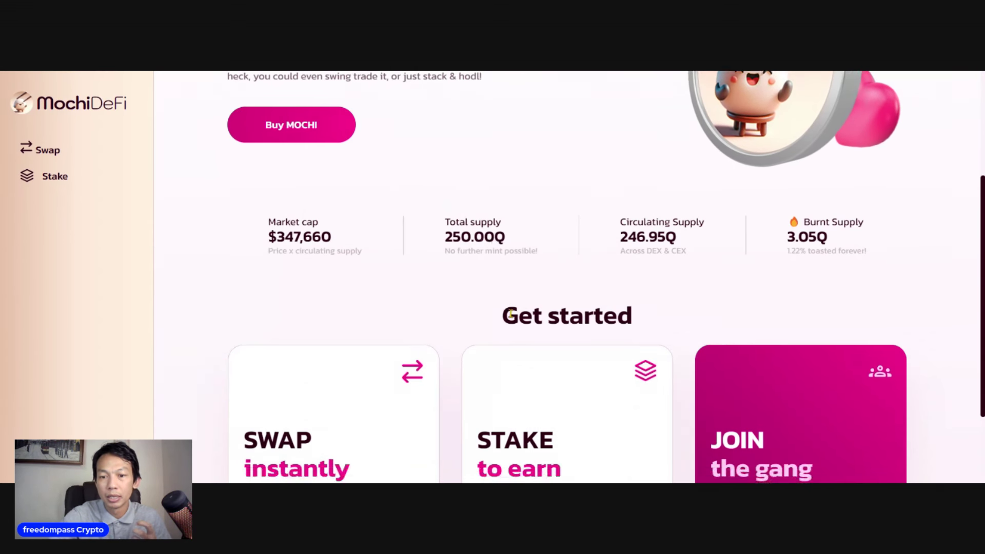
{"action": "scroll", "coordinate": [462, 304], "scroll_direction": "down", "scroll_amount": 1}
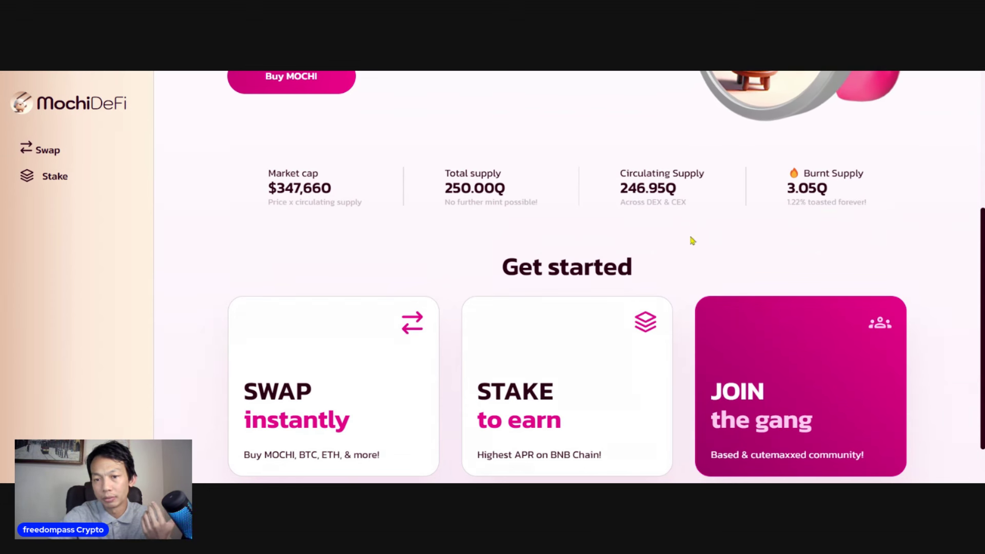
{"action": "scroll", "coordinate": [692, 241], "scroll_direction": "down", "scroll_amount": 1}
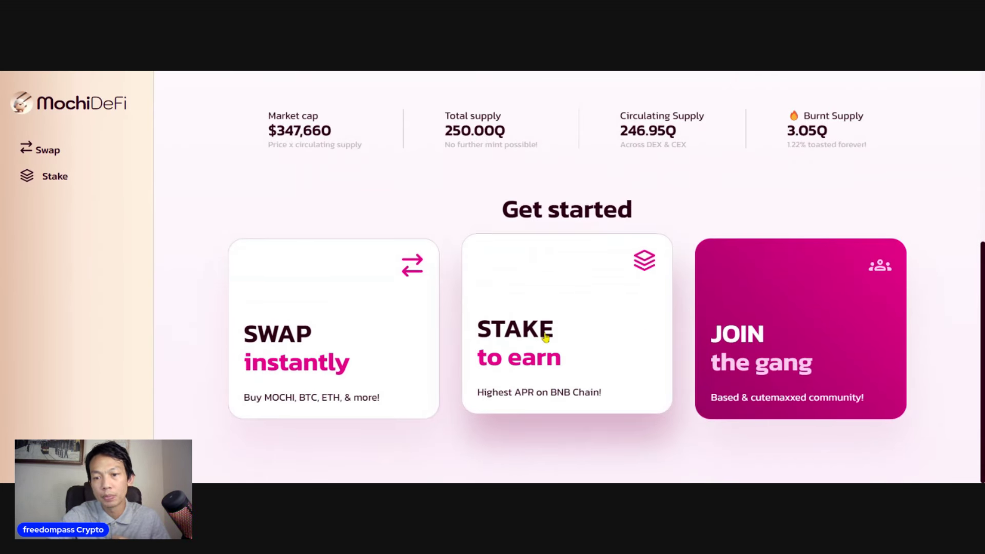
{"action": "scroll", "coordinate": [543, 327], "scroll_direction": "up", "scroll_amount": 5}
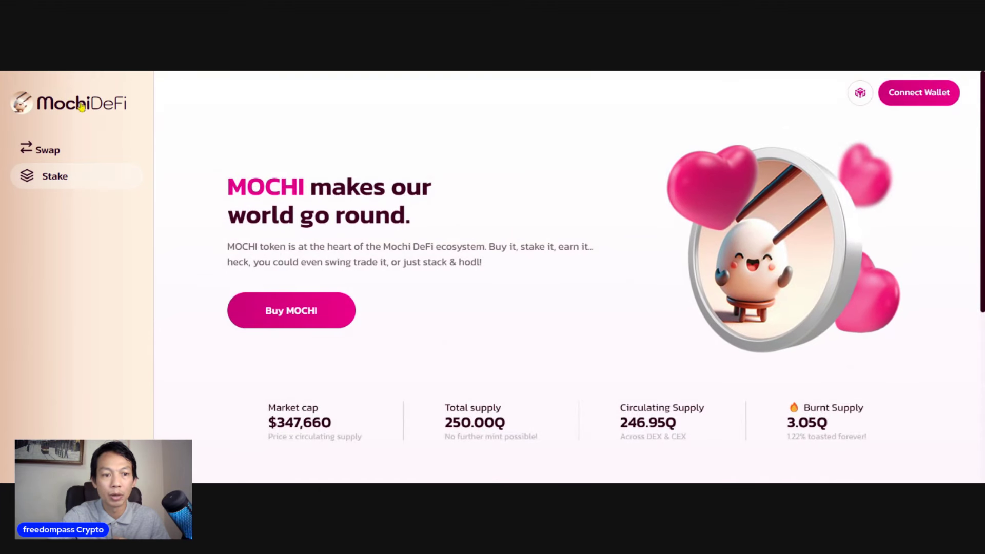
Show the staking pools with $208,852 TVL and 65%–131% average APRs.
{"action": "left_click", "coordinate": [58, 176]}
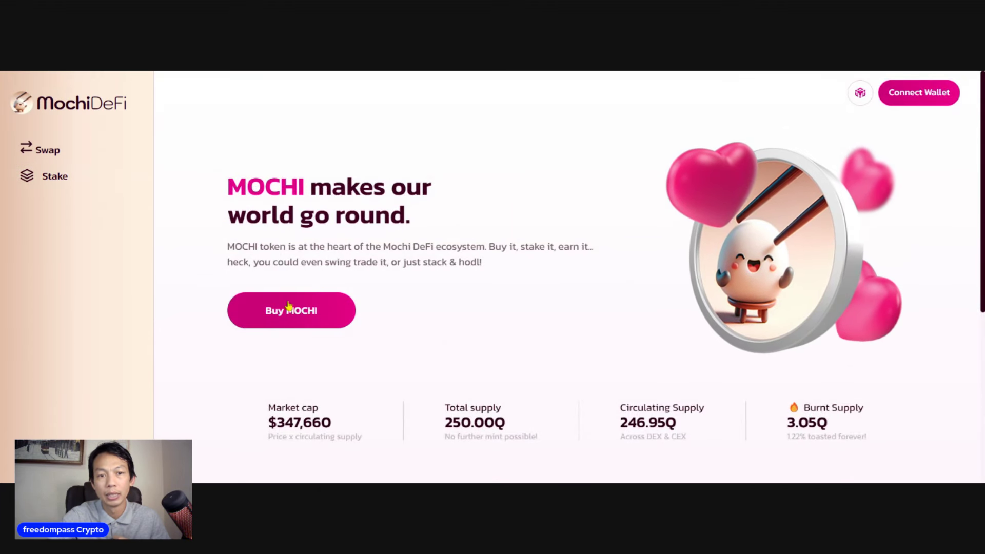
{"action": "scroll", "coordinate": [409, 247], "scroll_direction": "down", "scroll_amount": 3}
{"action": "scroll", "coordinate": [409, 248], "scroll_direction": "up", "scroll_amount": 1}
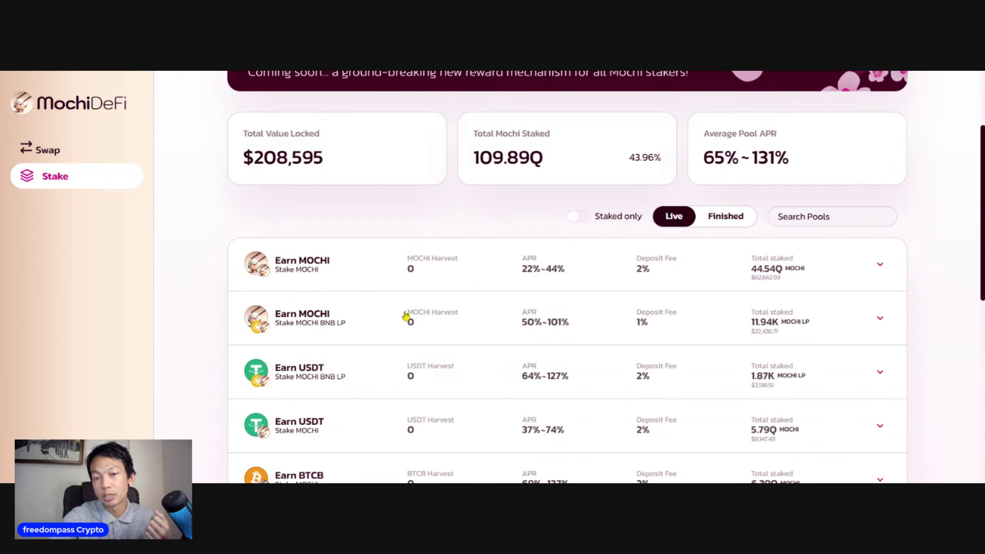
{"action": "scroll", "coordinate": [362, 270], "scroll_direction": "down", "scroll_amount": 3}
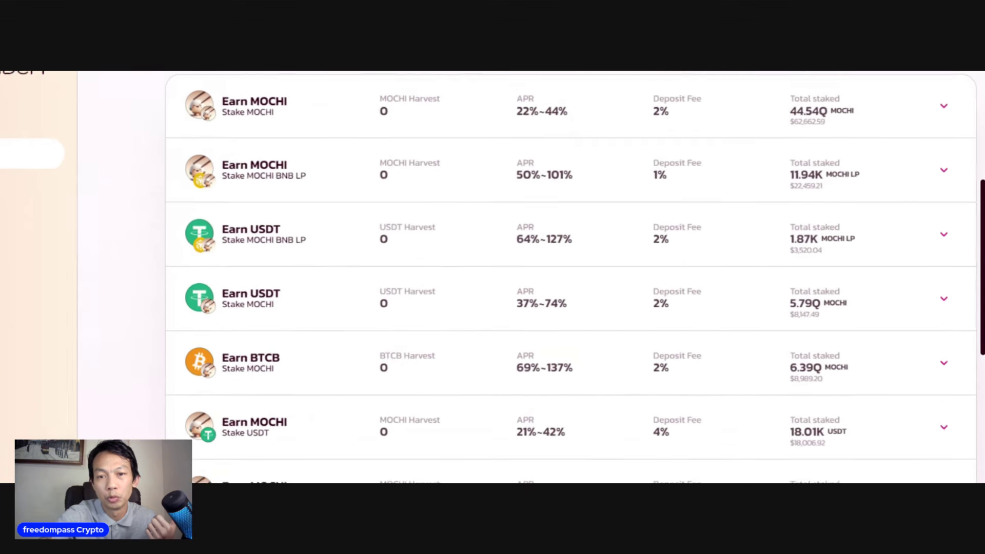
{"action": "scroll", "coordinate": [493, 277], "scroll_direction": "up", "scroll_amount": 1}
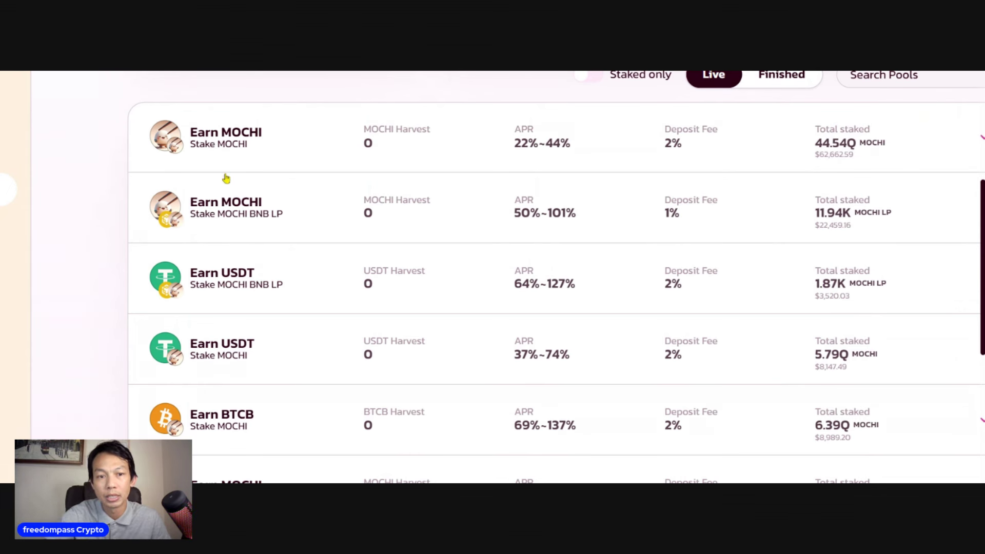
{"action": "scroll", "coordinate": [210, 166], "scroll_direction": "down", "scroll_amount": 1}
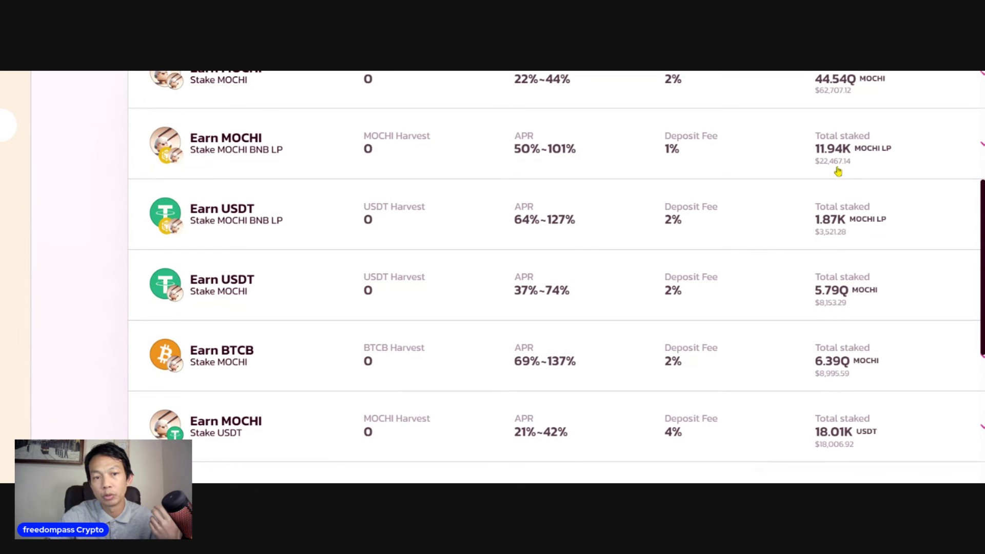
{"action": "scroll", "coordinate": [481, 210], "scroll_direction": "down", "scroll_amount": 1}
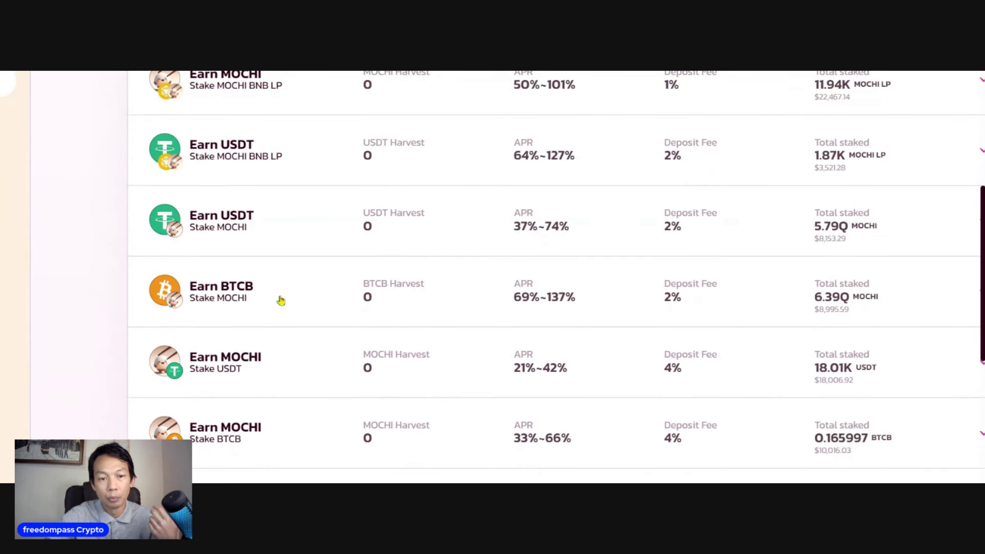
{"action": "scroll", "coordinate": [308, 296], "scroll_direction": "down", "scroll_amount": 2}
{"action": "scroll", "coordinate": [336, 289], "scroll_direction": "down", "scroll_amount": 1}
{"action": "scroll", "coordinate": [338, 285], "scroll_direction": "down", "scroll_amount": 2}
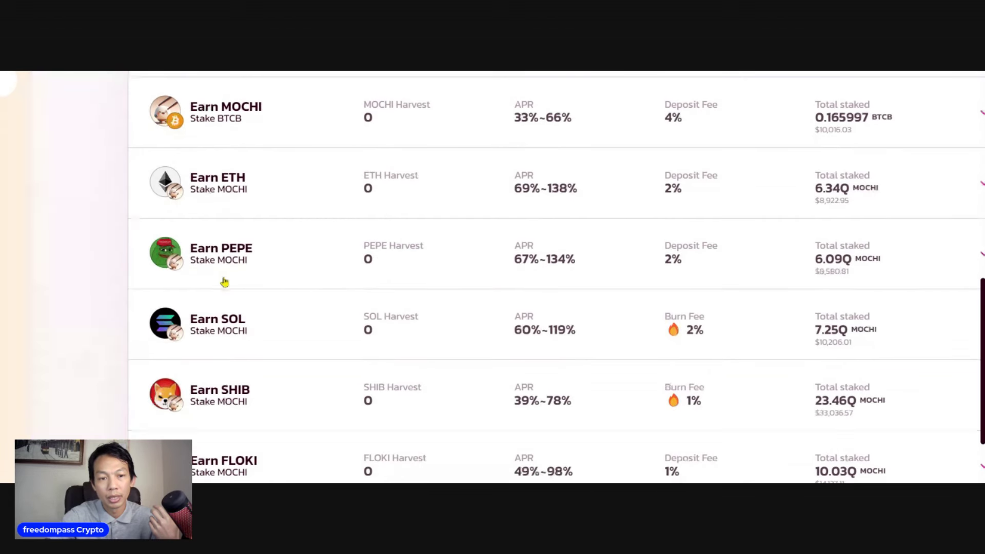
{"action": "scroll", "coordinate": [247, 279], "scroll_direction": "down", "scroll_amount": 2}
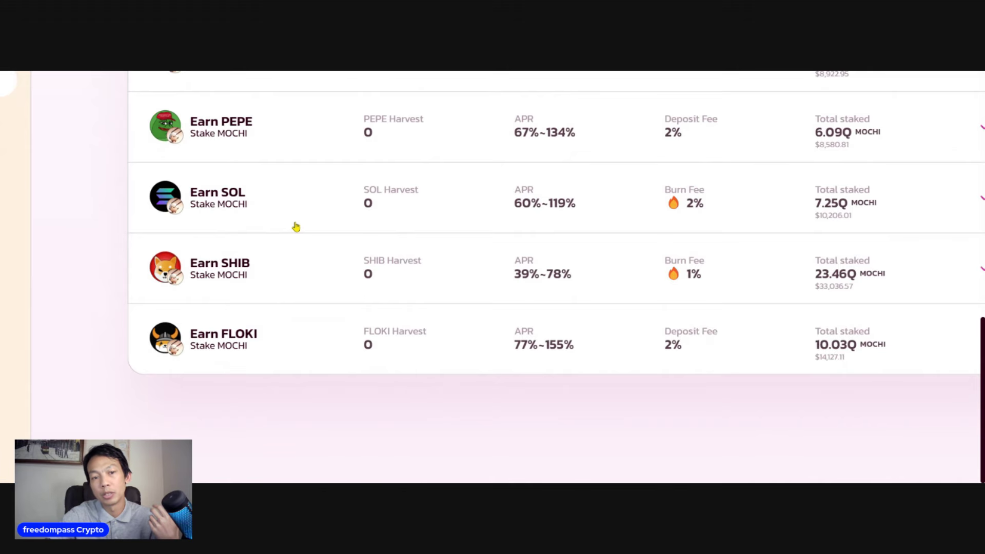
{"action": "scroll", "coordinate": [736, 286], "scroll_direction": "up", "scroll_amount": 1}
{"action": "scroll", "coordinate": [362, 255], "scroll_direction": "up", "scroll_amount": 5}
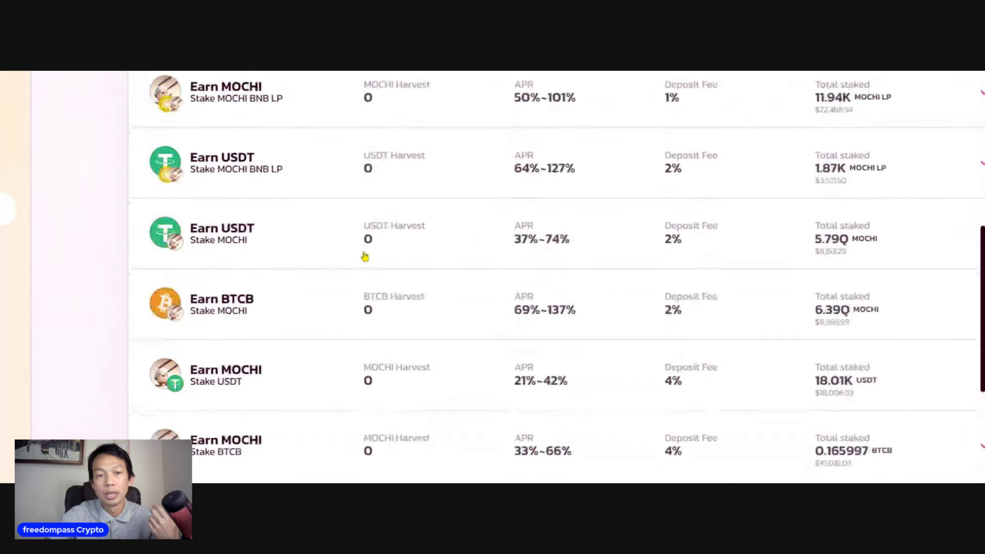
{"action": "scroll", "coordinate": [380, 254], "scroll_direction": "up", "scroll_amount": 5}
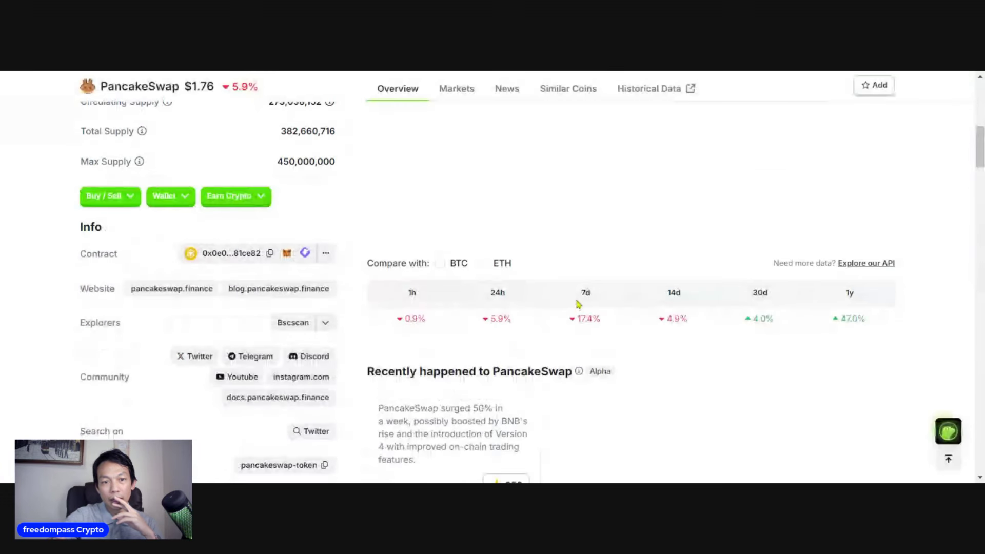
{"action": "scroll", "coordinate": [571, 303], "scroll_direction": "up", "scroll_amount": 3}
{"action": "scroll", "coordinate": [571, 303], "scroll_direction": "up", "scroll_amount": 2}
{"action": "scroll", "coordinate": [571, 302], "scroll_direction": "down", "scroll_amount": 2}
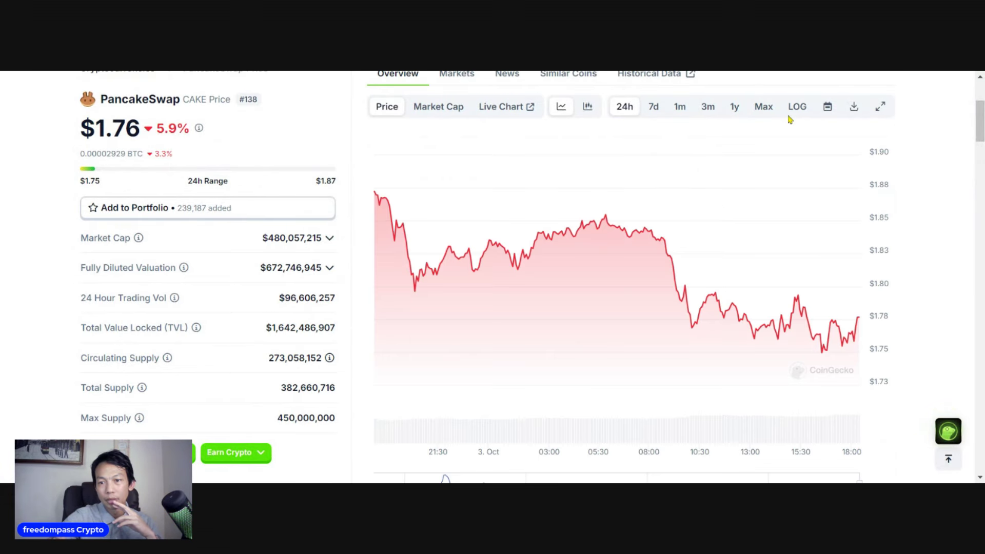
{"action": "scroll", "coordinate": [594, 243], "scroll_direction": "up", "scroll_amount": 1}
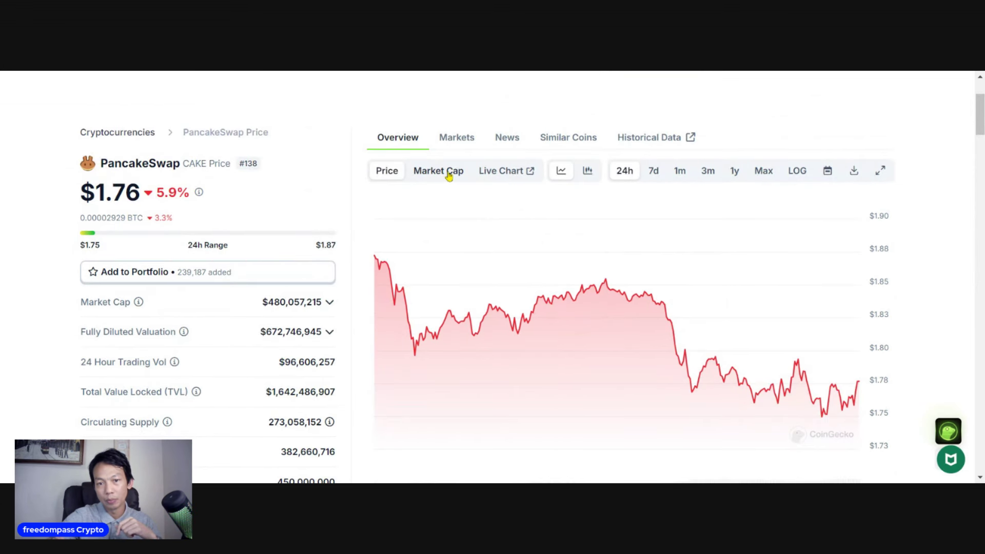
Chart PancakeSwap's market cap over the Max time range.
{"action": "left_click", "coordinate": [449, 176]}
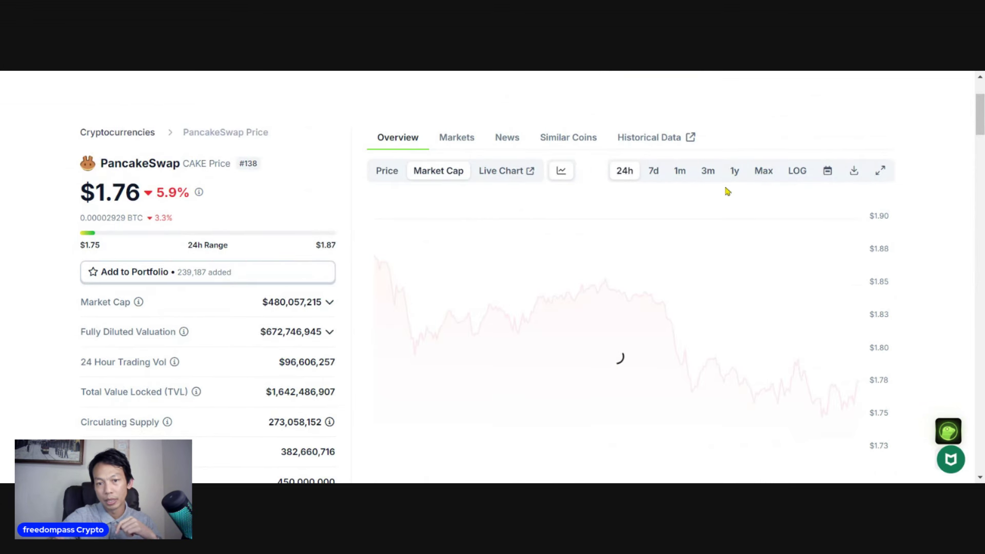
{"action": "left_click", "coordinate": [763, 171]}
{"action": "scroll", "coordinate": [680, 273], "scroll_direction": "down", "scroll_amount": 1}
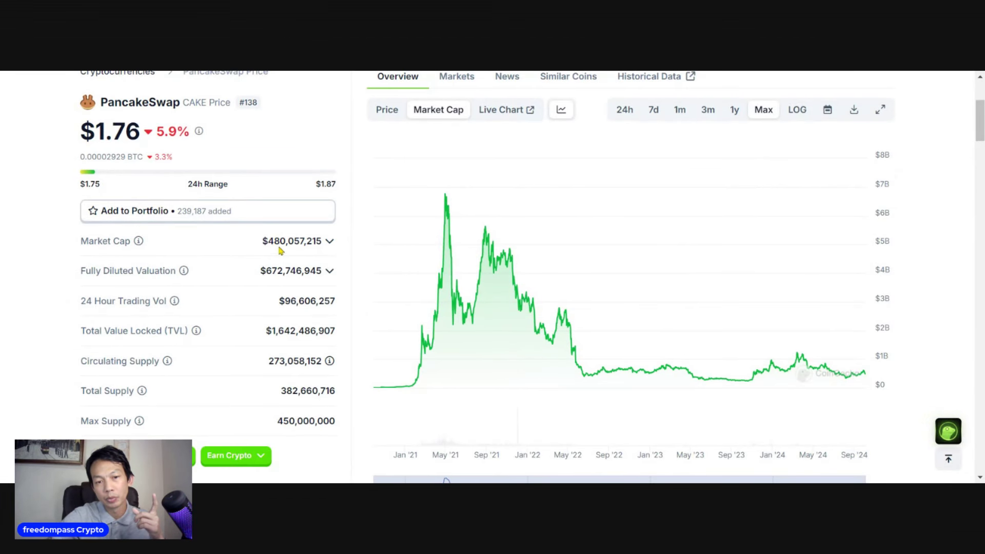
{"action": "scroll", "coordinate": [280, 250], "scroll_direction": "down", "scroll_amount": 2}
{"action": "scroll", "coordinate": [281, 252], "scroll_direction": "down", "scroll_amount": 2}
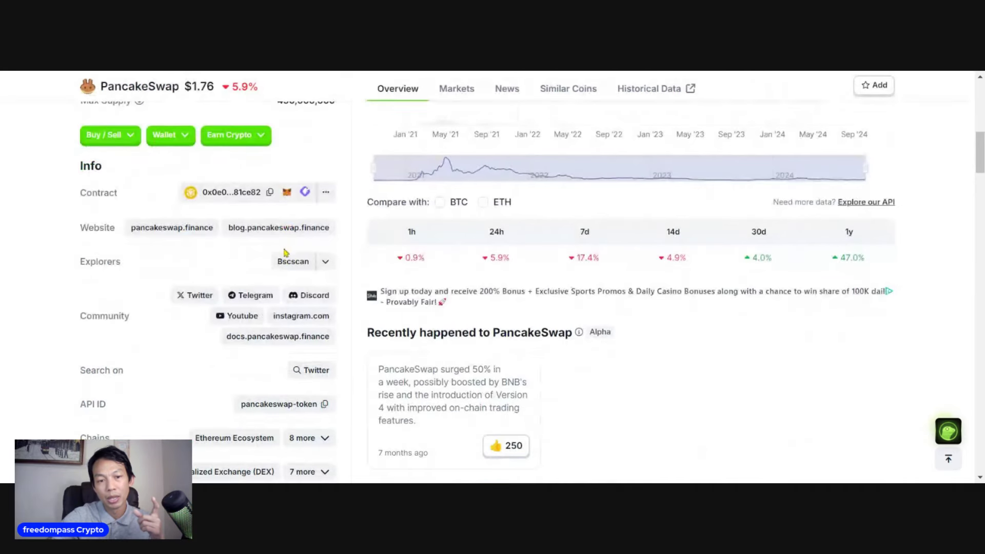
{"action": "scroll", "coordinate": [282, 256], "scroll_direction": "down", "scroll_amount": 3}
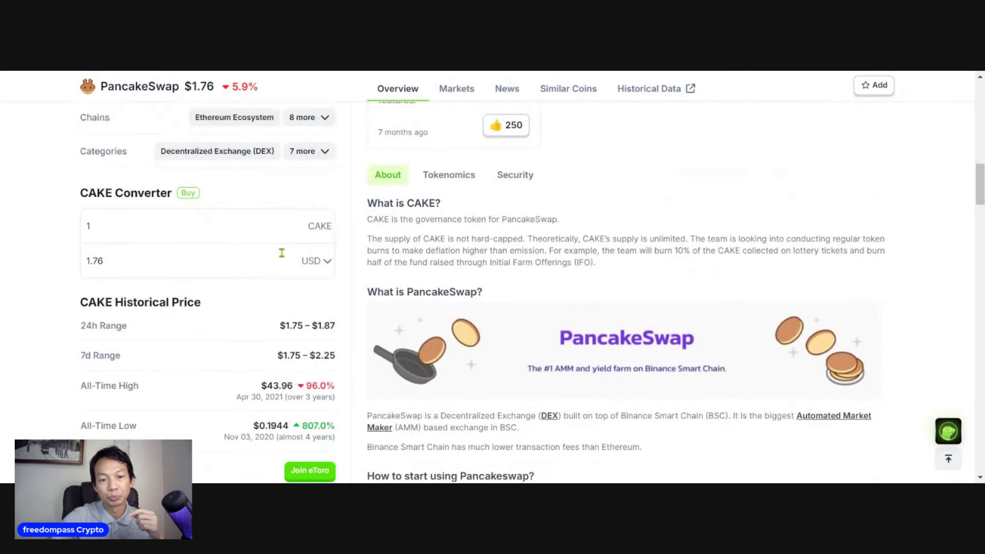
{"action": "scroll", "coordinate": [282, 255], "scroll_direction": "down", "scroll_amount": 2}
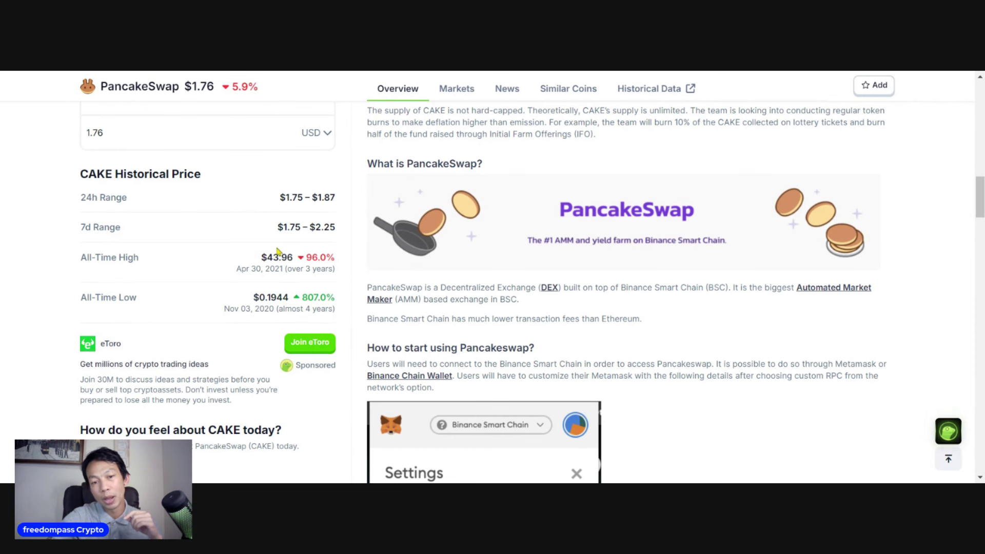
{"action": "scroll", "coordinate": [290, 292], "scroll_direction": "up", "scroll_amount": 2}
{"action": "scroll", "coordinate": [289, 308], "scroll_direction": "up", "scroll_amount": 5}
{"action": "scroll", "coordinate": [289, 323], "scroll_direction": "up", "scroll_amount": 5}
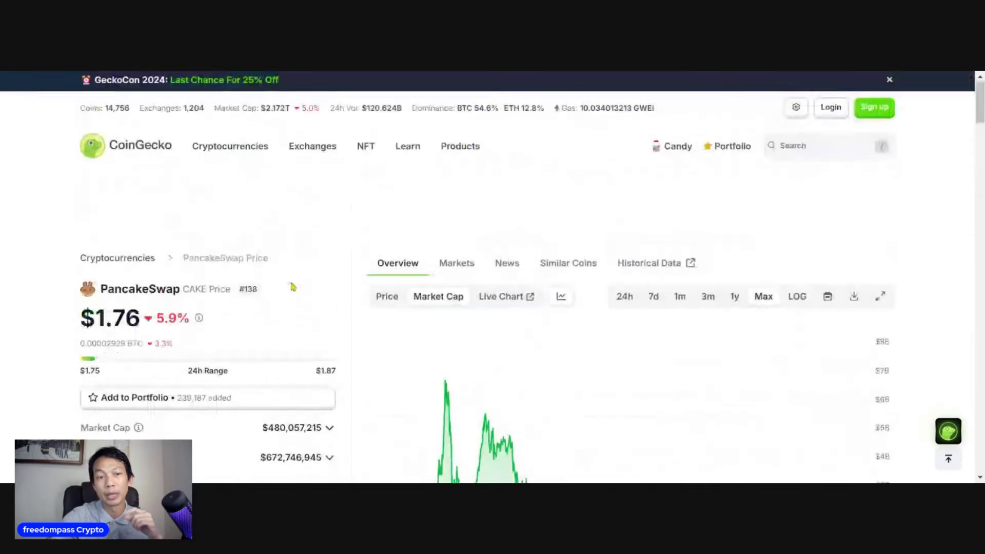
{"action": "scroll", "coordinate": [288, 331], "scroll_direction": "down", "scroll_amount": 3}
{"action": "scroll", "coordinate": [231, 323], "scroll_direction": "up", "scroll_amount": 3}
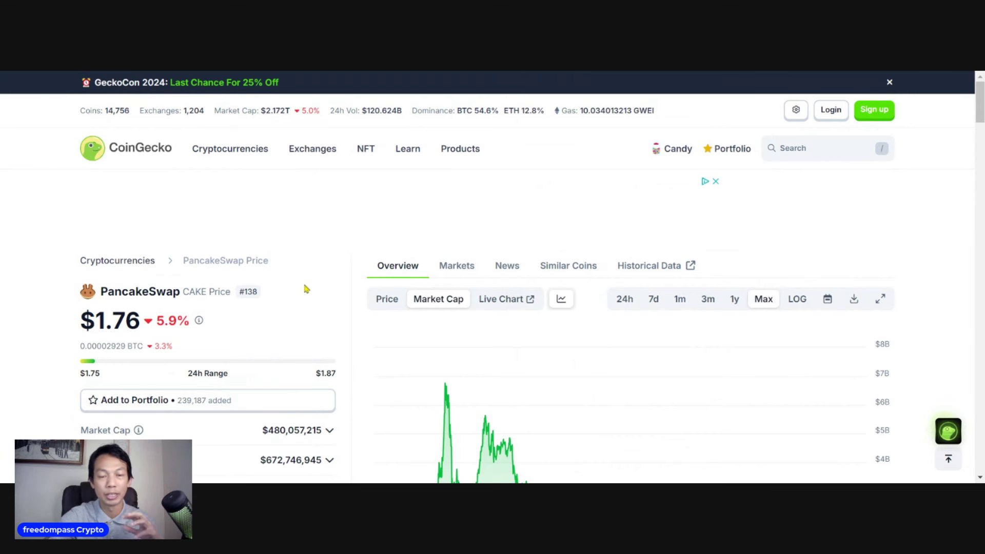
{"action": "scroll", "coordinate": [311, 288], "scroll_direction": "down", "scroll_amount": 2}
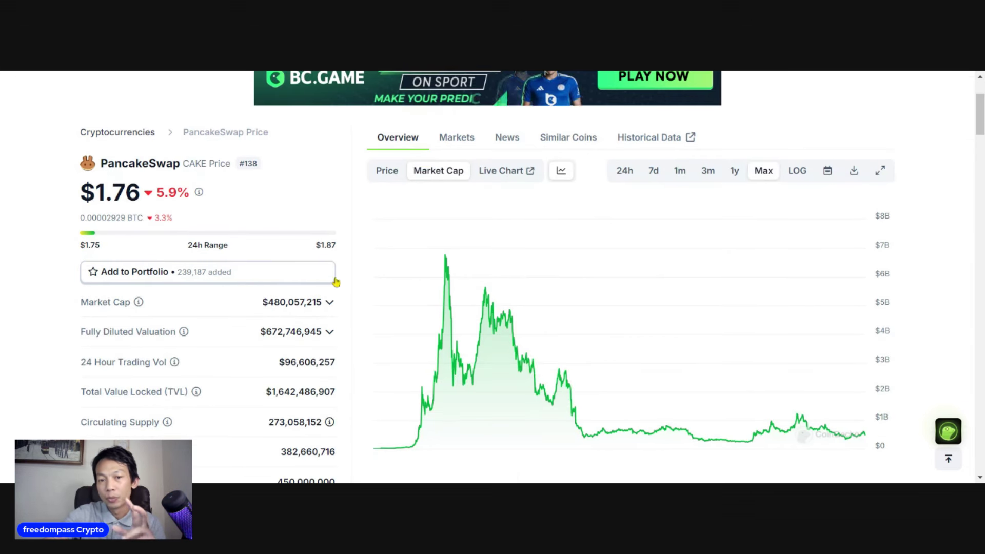
{"action": "scroll", "coordinate": [401, 274], "scroll_direction": "up", "scroll_amount": 1}
{"action": "scroll", "coordinate": [460, 268], "scroll_direction": "up", "scroll_amount": 1}
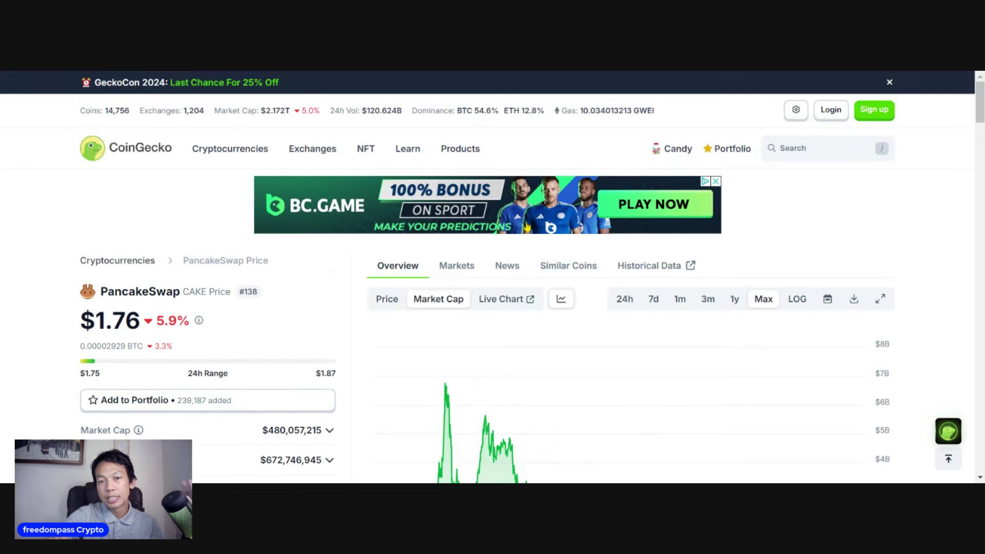
{"action": "scroll", "coordinate": [260, 282], "scroll_direction": "down", "scroll_amount": 1}
{"action": "scroll", "coordinate": [293, 281], "scroll_direction": "down", "scroll_amount": 1}
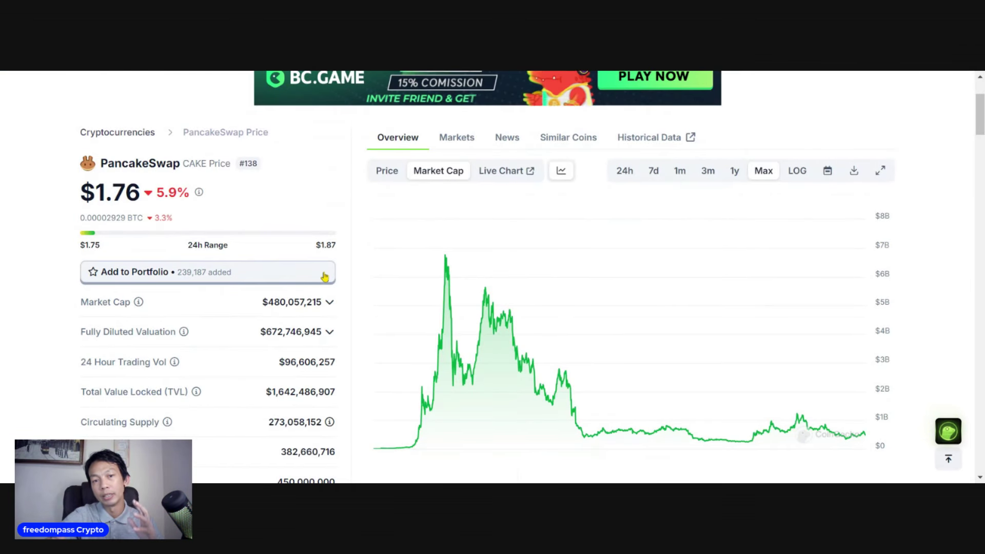
{"action": "scroll", "coordinate": [323, 278], "scroll_direction": "up", "scroll_amount": 1}
{"action": "scroll", "coordinate": [323, 277], "scroll_direction": "up", "scroll_amount": 1}
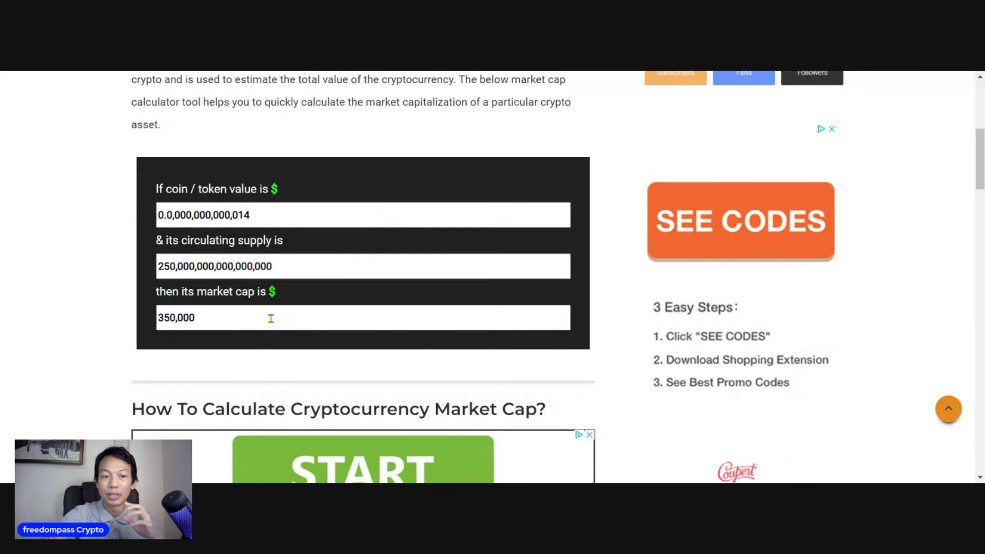
Remove three zeros from the MOCHI value, giving $0.0000000014 and a $350 million market cap.
{"action": "left_click", "coordinate": [271, 317]}
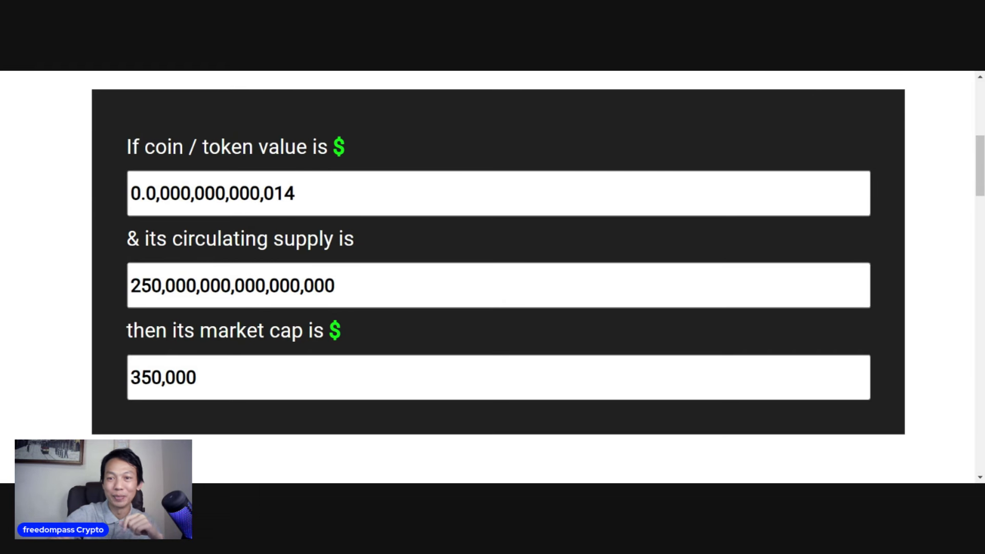
{"action": "left_click", "coordinate": [232, 378]}
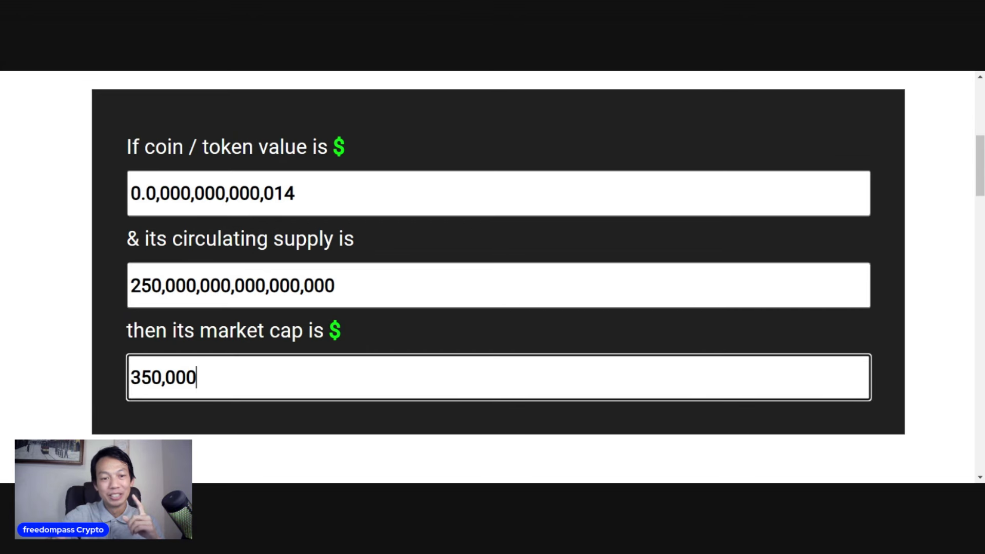
{"action": "scroll", "coordinate": [232, 323], "scroll_direction": "down", "scroll_amount": 2}
{"action": "scroll", "coordinate": [232, 255], "scroll_direction": "up", "scroll_amount": 1}
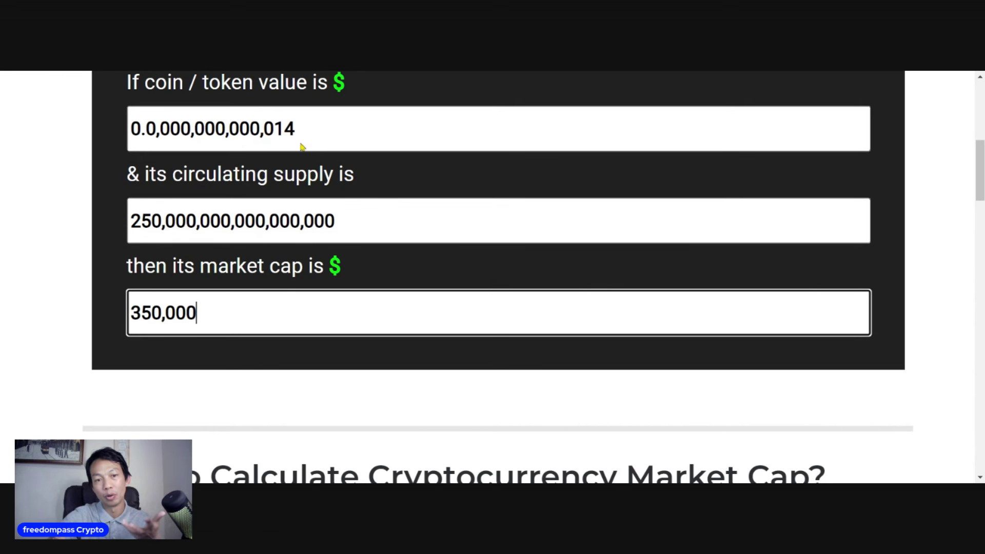
{"action": "left_click", "coordinate": [270, 129]}
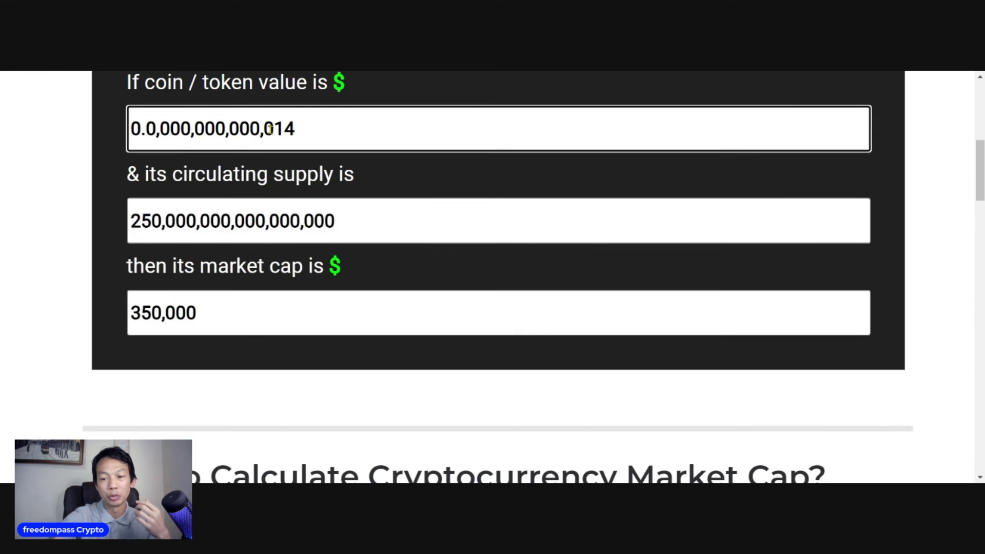
{"action": "key", "text": "BackSpace"}
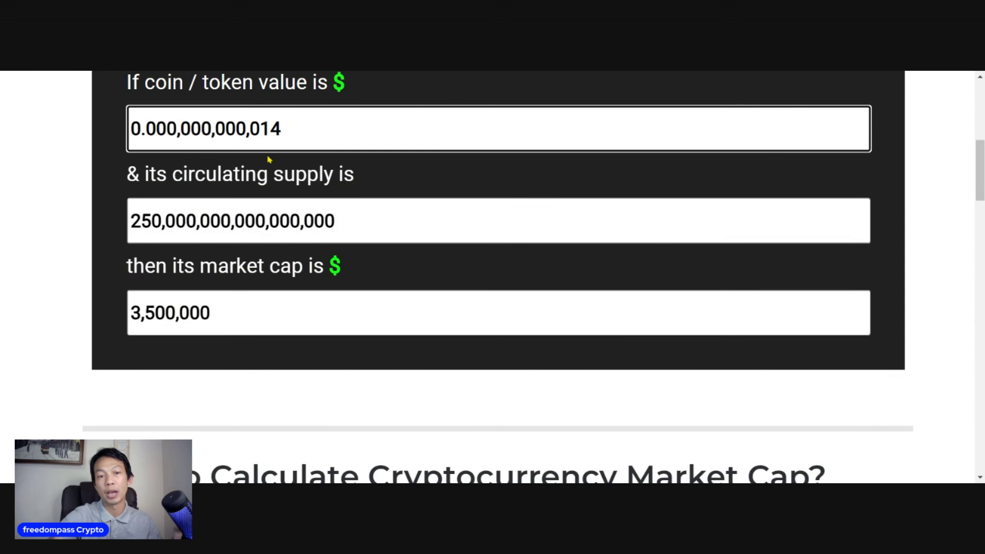
{"action": "key", "text": "BackSpace"}
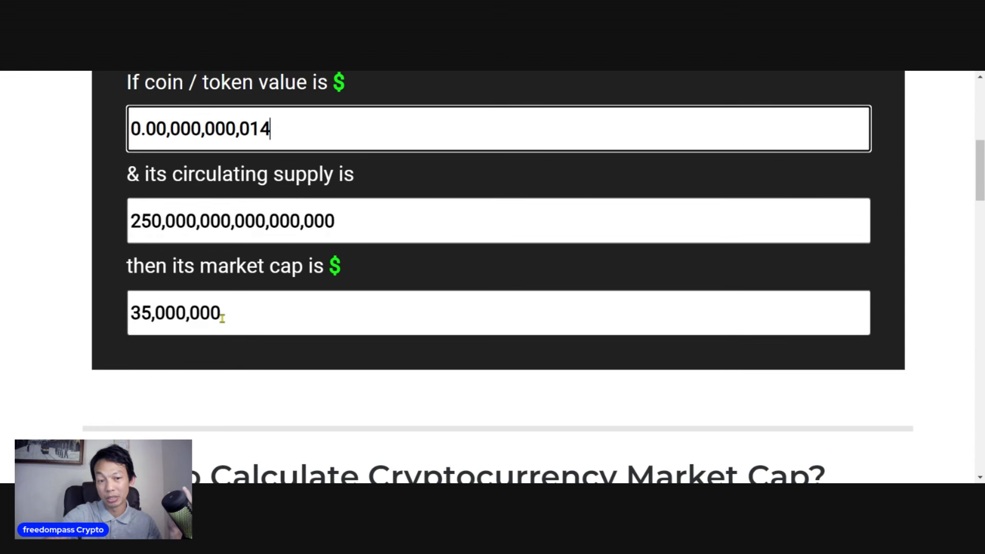
{"action": "left_click", "coordinate": [249, 128]}
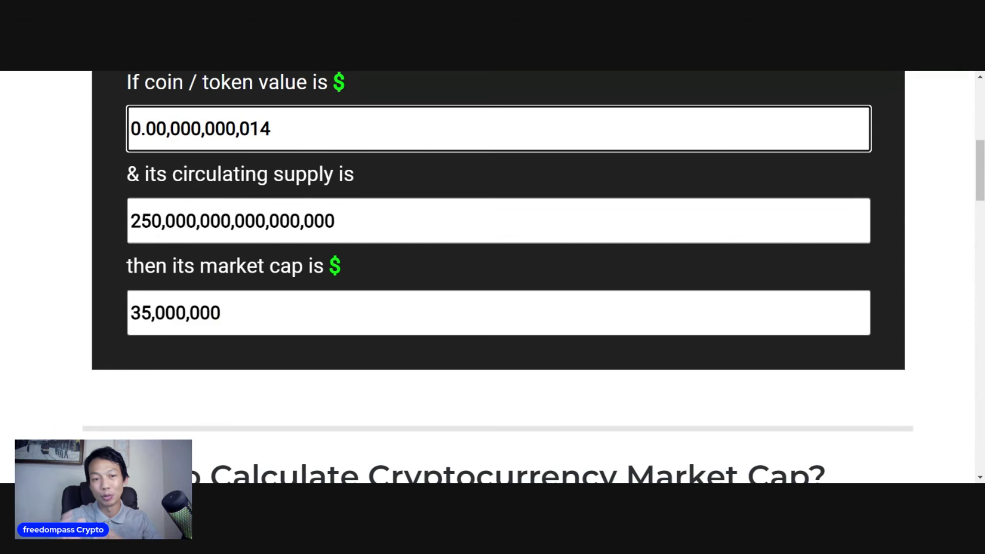
{"action": "key", "text": "BackSpace"}
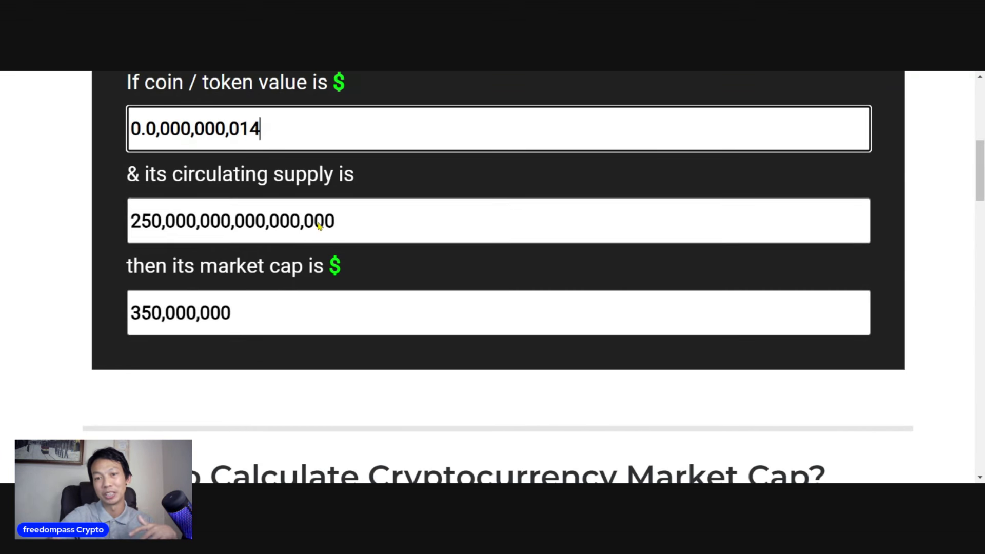
{"action": "left_click", "coordinate": [685, 75]}
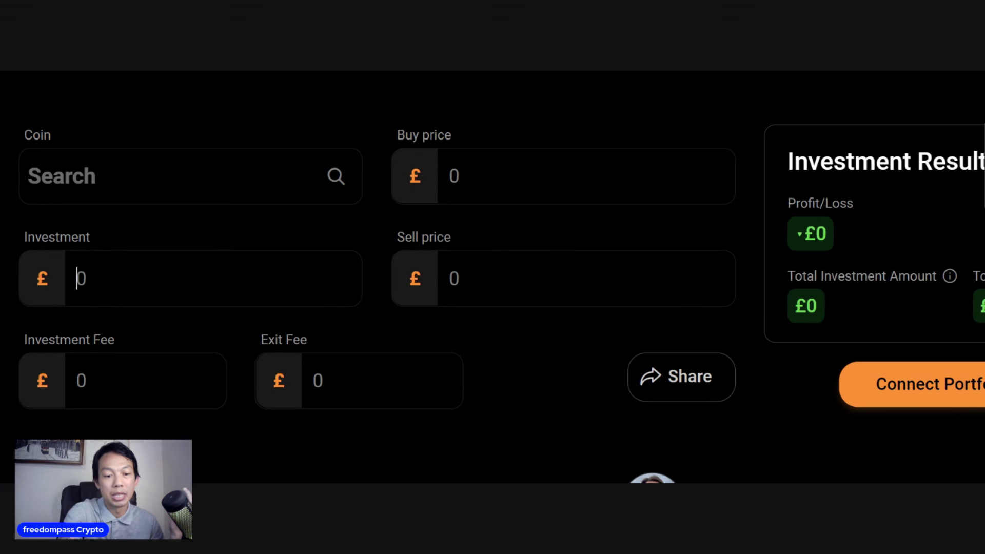
{"action": "type", "text": "200"}
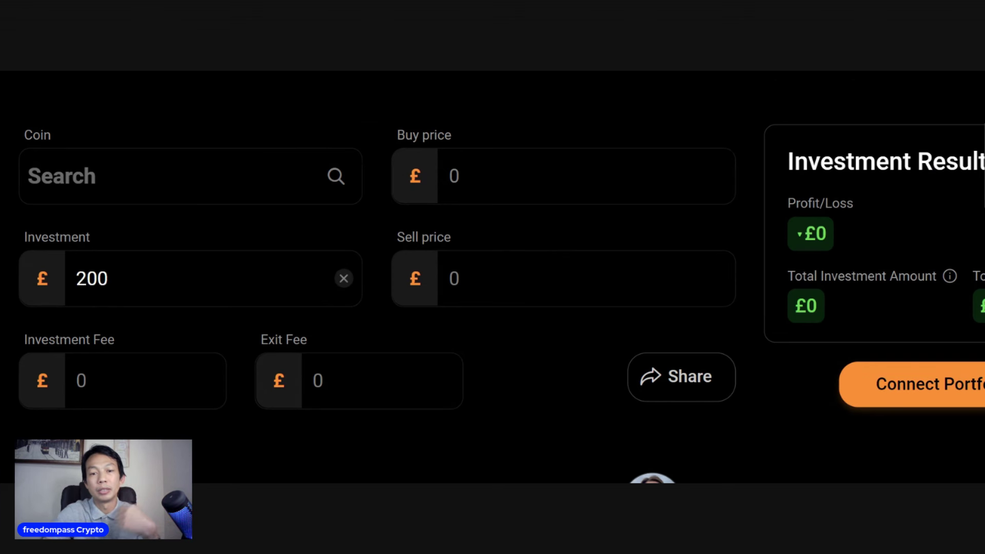
Enter the 0.00000014 buy price for the £200 investment and begin the sell price.
{"action": "left_click", "coordinate": [519, 164]}
{"action": "type", "text": "0"}
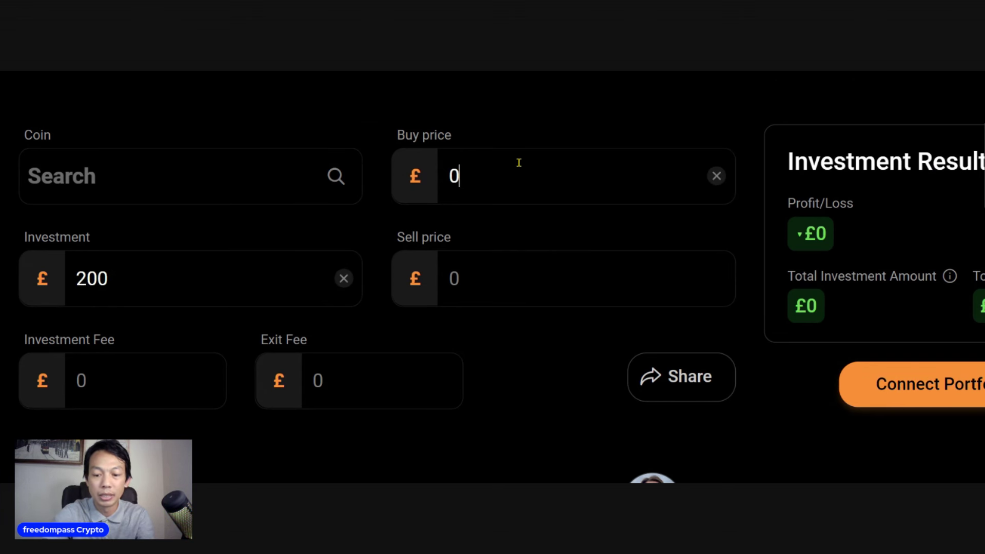
{"action": "type", "text": ".0000"}
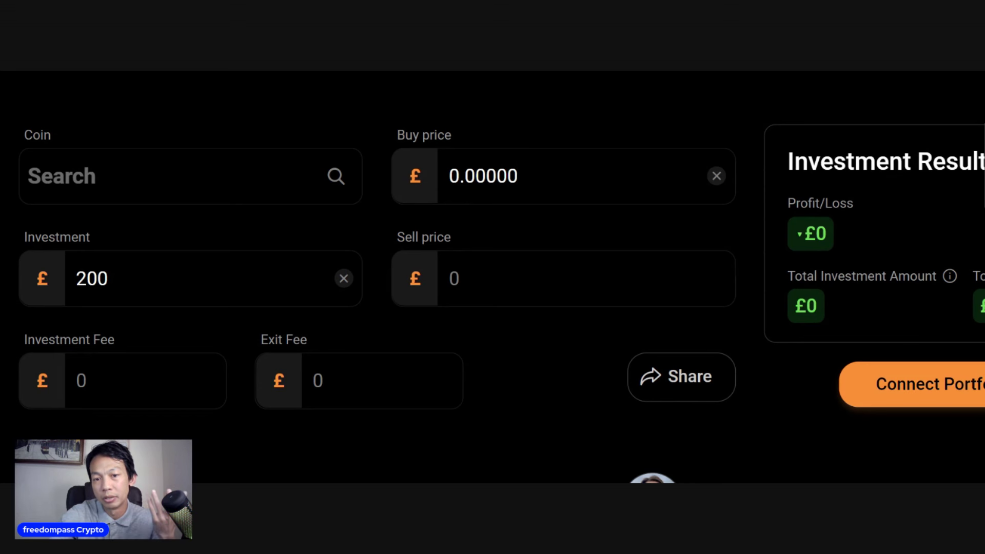
{"action": "type", "text": "0"}
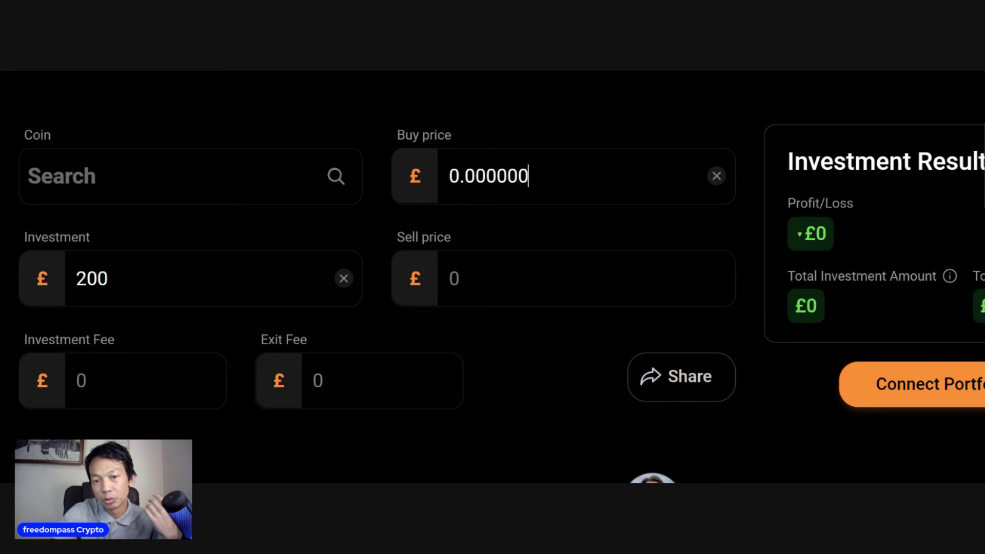
{"action": "left_click", "coordinate": [444, 279]}
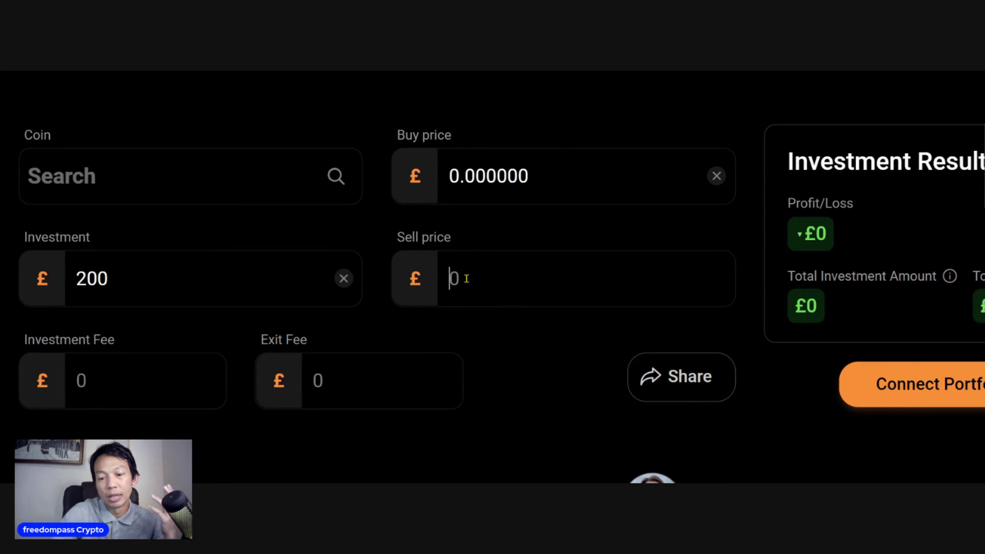
{"action": "left_click", "coordinate": [542, 172]}
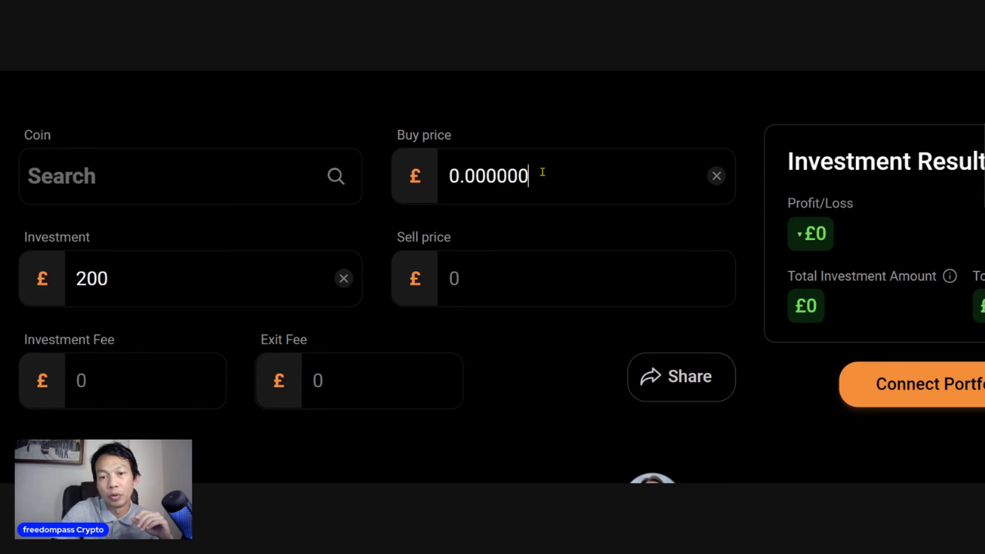
{"action": "type", "text": "14"}
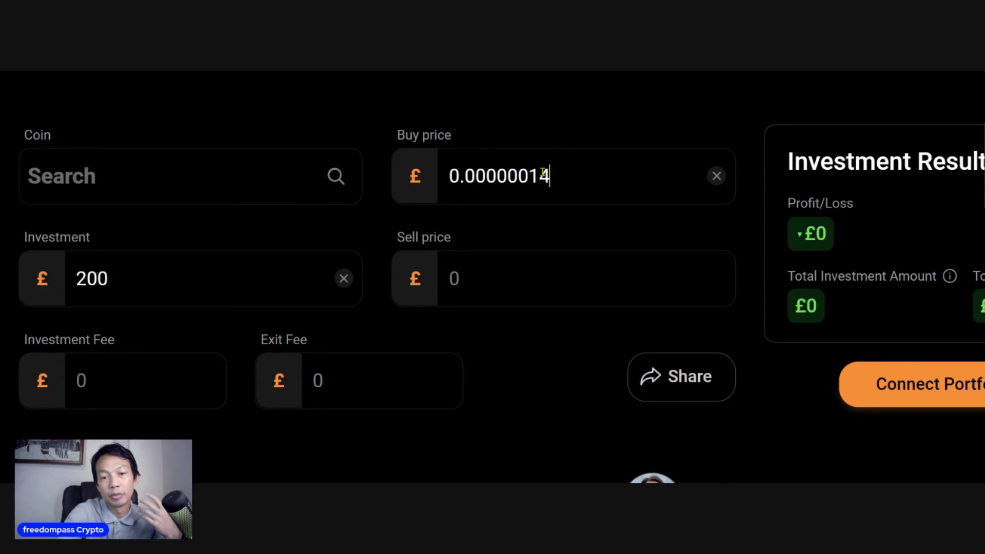
{"action": "left_click", "coordinate": [505, 279]}
{"action": "type", "text": "0"}
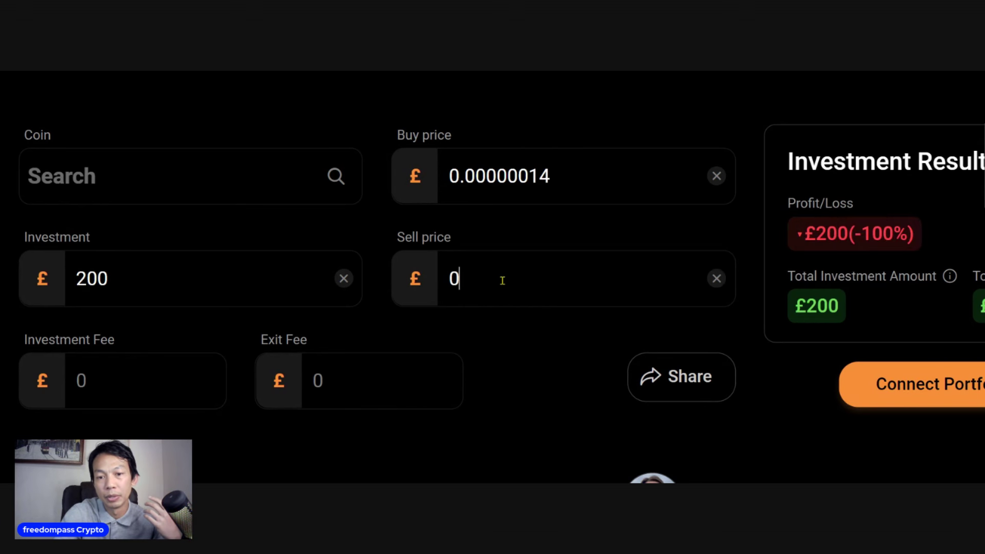
{"action": "type", "text": "."}
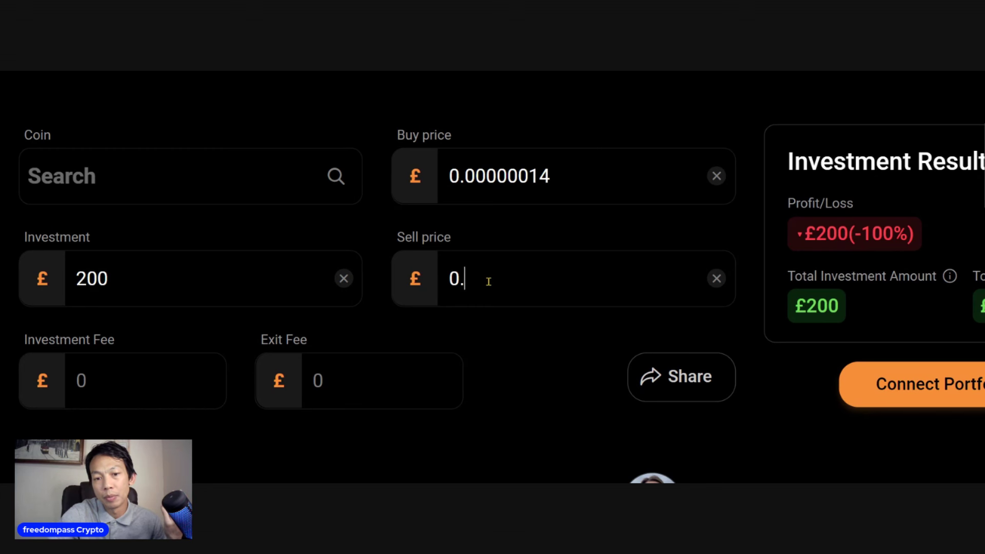
{"action": "type", "text": "000"}
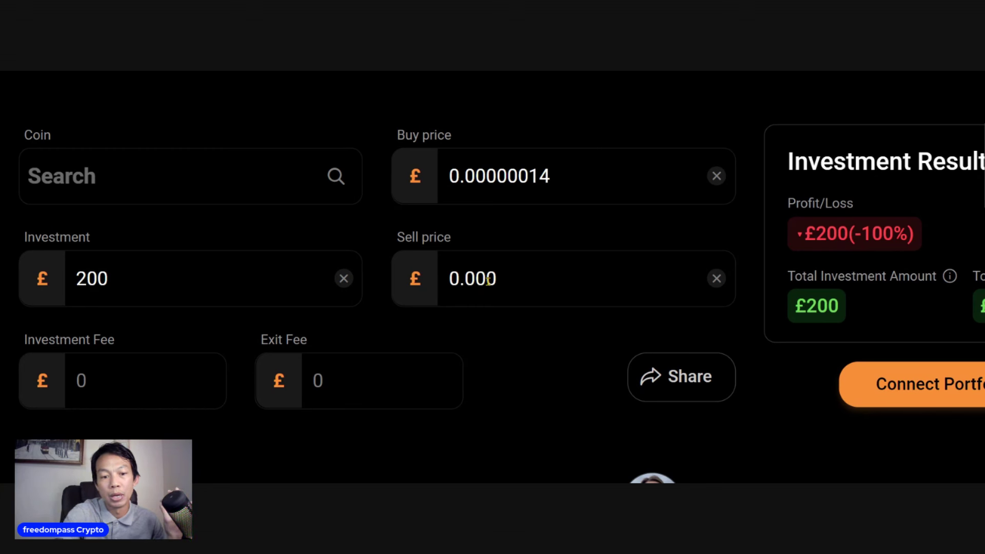
{"action": "type", "text": "14"}
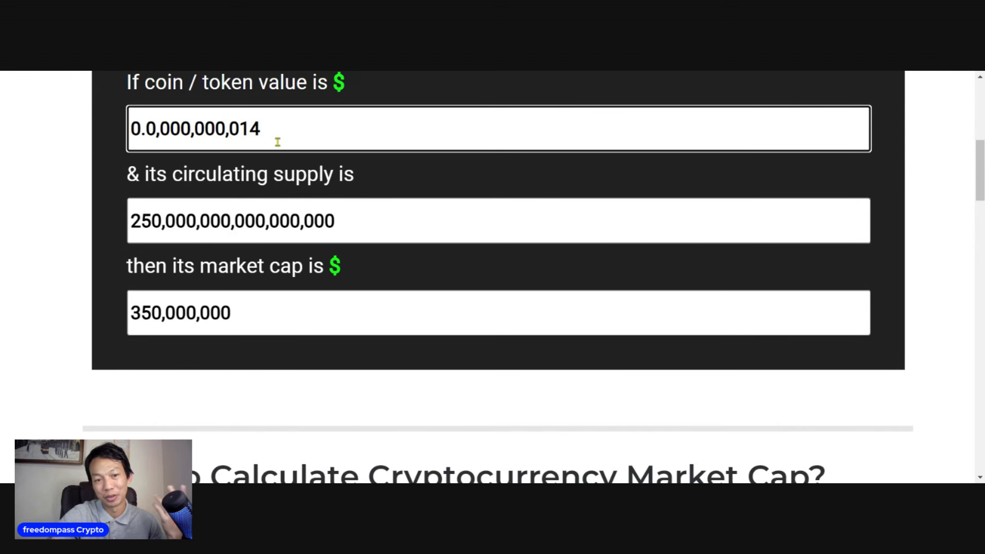
Erase the coin value's trailing digits so it can become 0.000000004.
{"action": "key", "text": "BackSpace"}
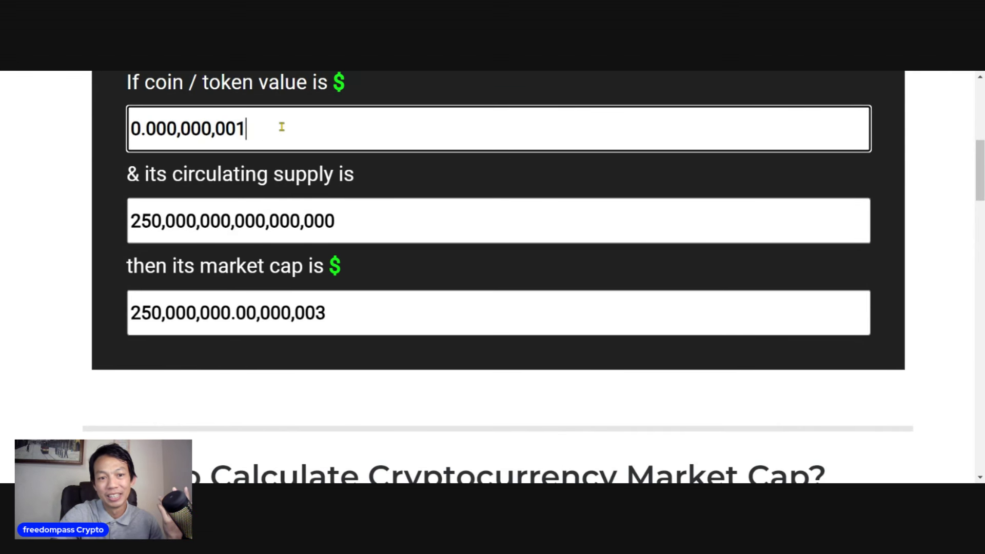
{"action": "key", "text": "BackSpace"}
{"action": "type", "text": "4"}
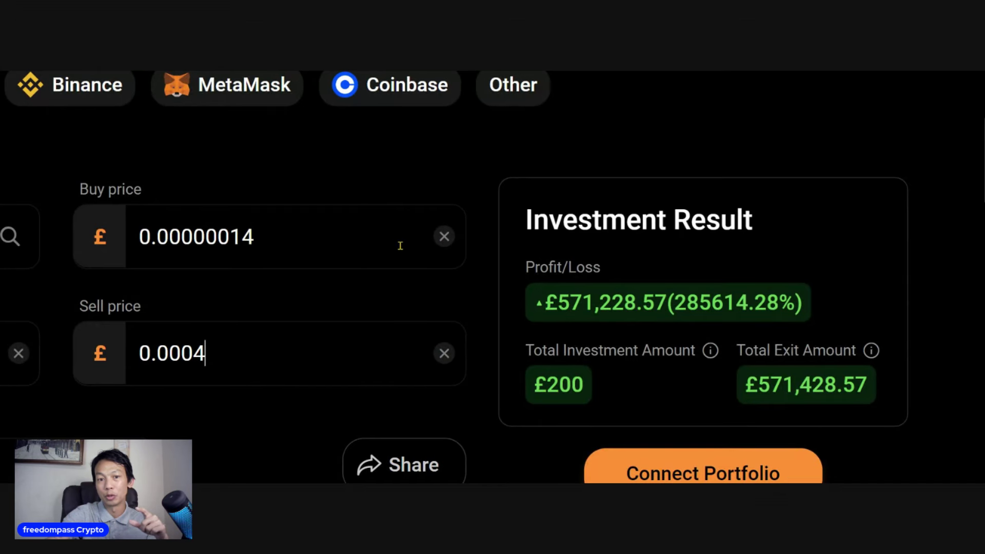
{"action": "scroll", "coordinate": [400, 246], "scroll_direction": "down", "scroll_amount": 1}
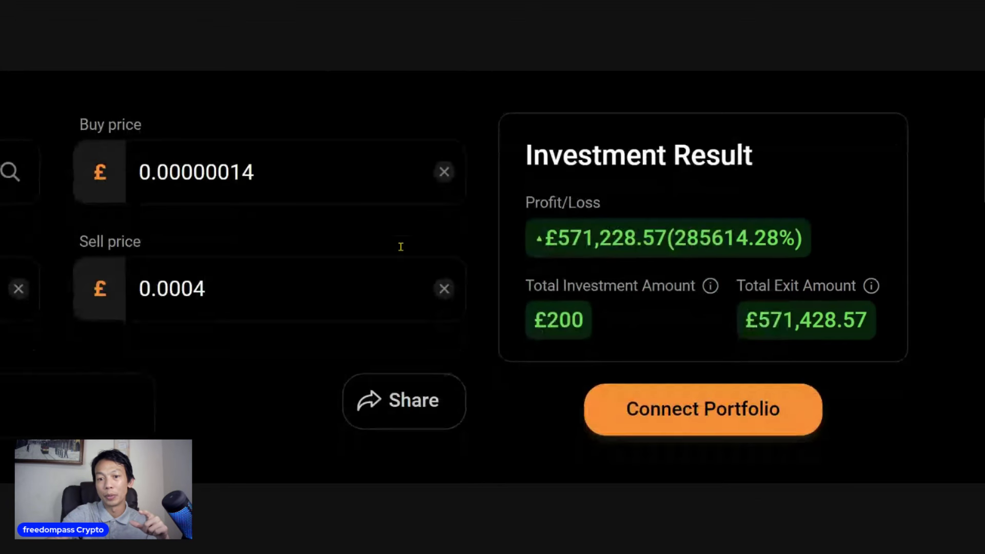